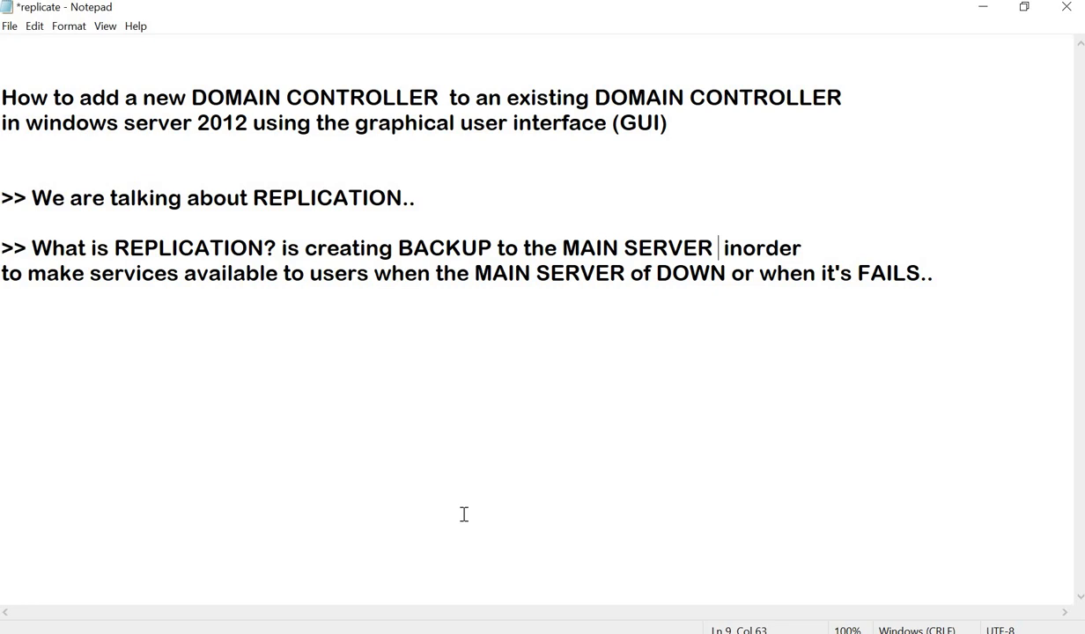
# Replace 'of' with 'is' on line 10 so it reads 'when the MAIN SERVER is DOWN'
pyautogui.click(649, 276)
pyautogui.press('BackSpace')
pyautogui.press('BackSpace')
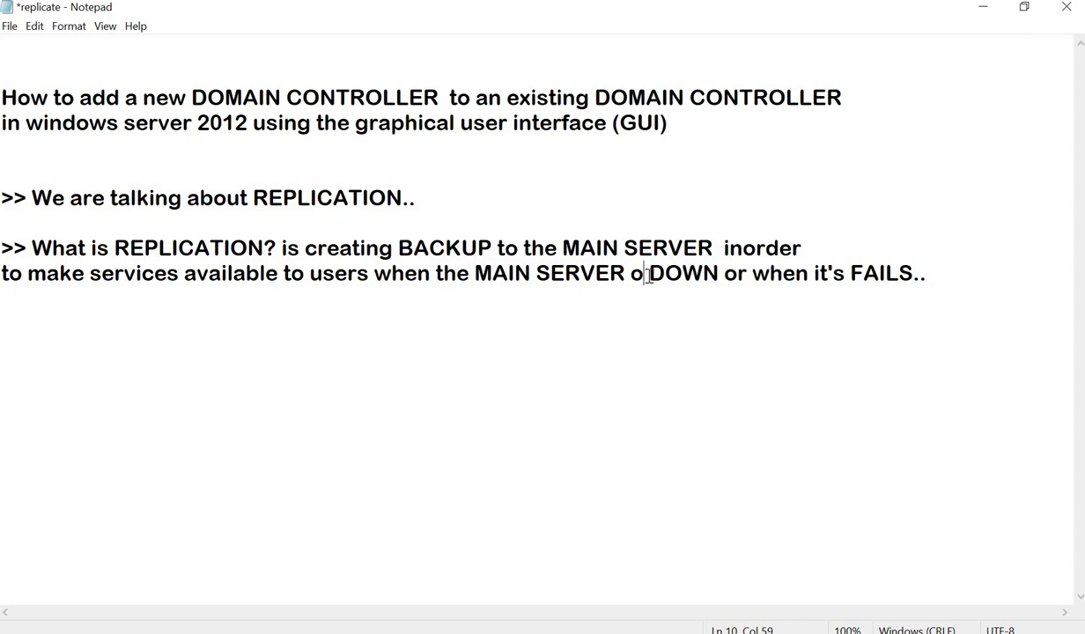
pyautogui.write('is')
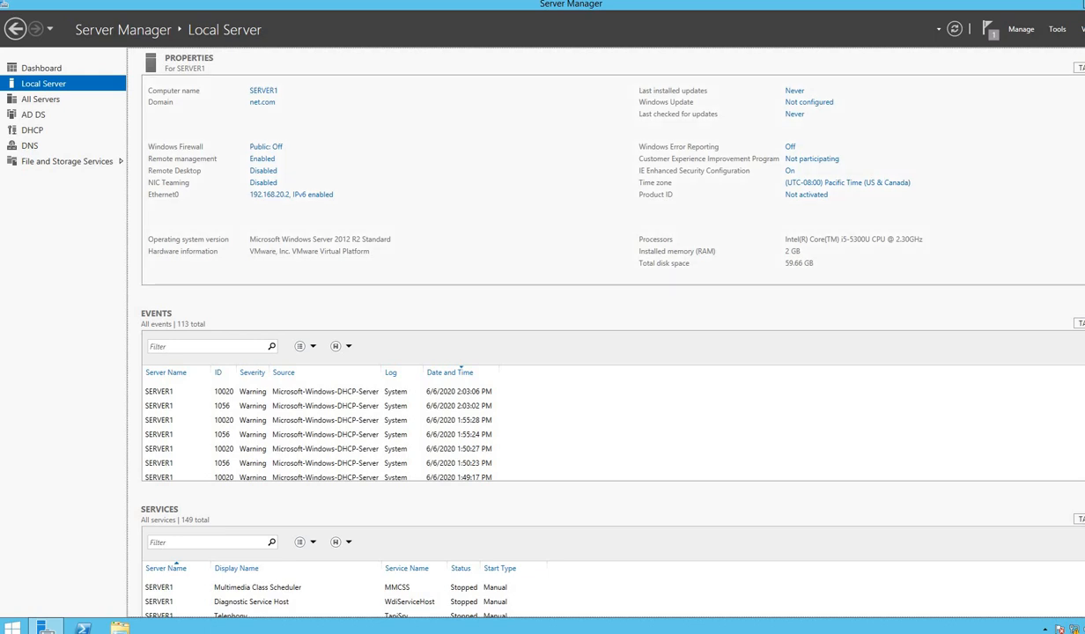
# Switch to the server2 VM and show its Local Server properties (WORKGROUP, IP 192.168.20.3)
pyautogui.moveTo(300, 5)
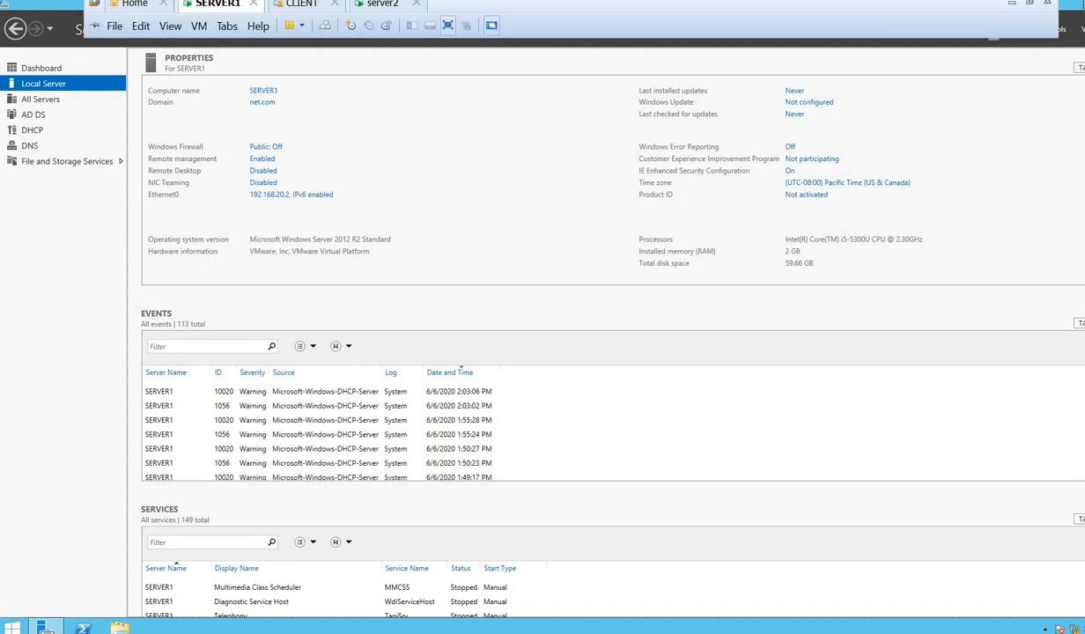
pyautogui.click(376, 11)
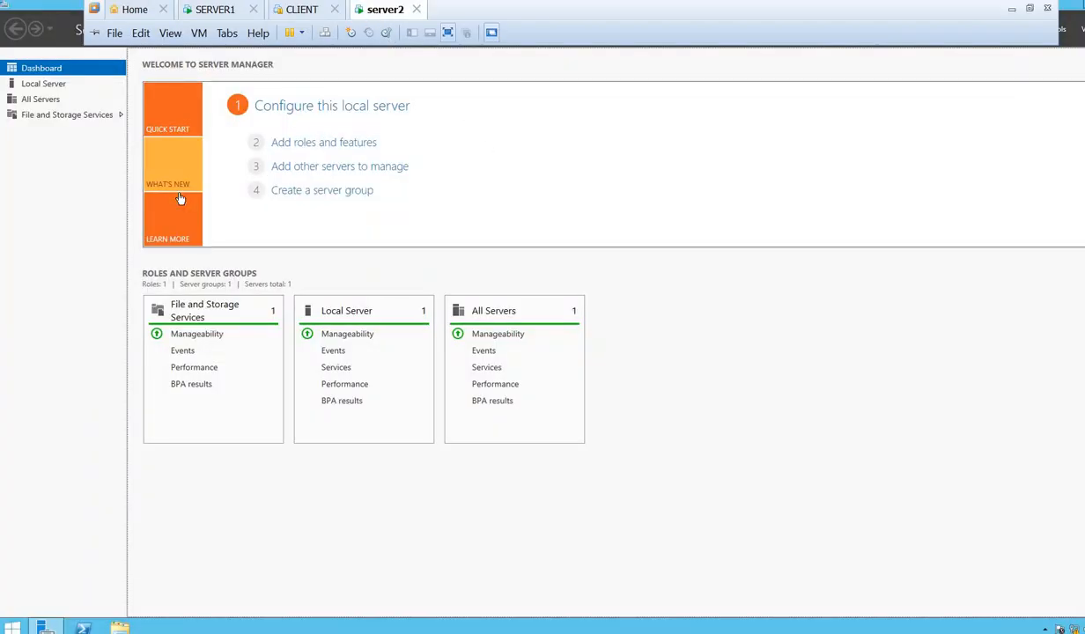
pyautogui.click(41, 85)
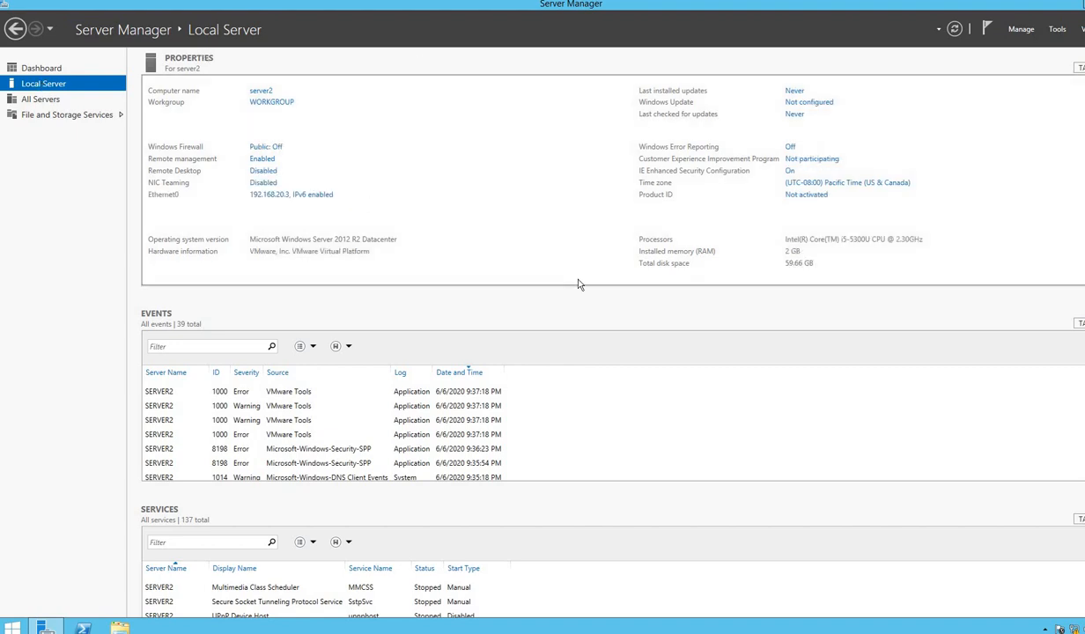
pyautogui.press('super+r')
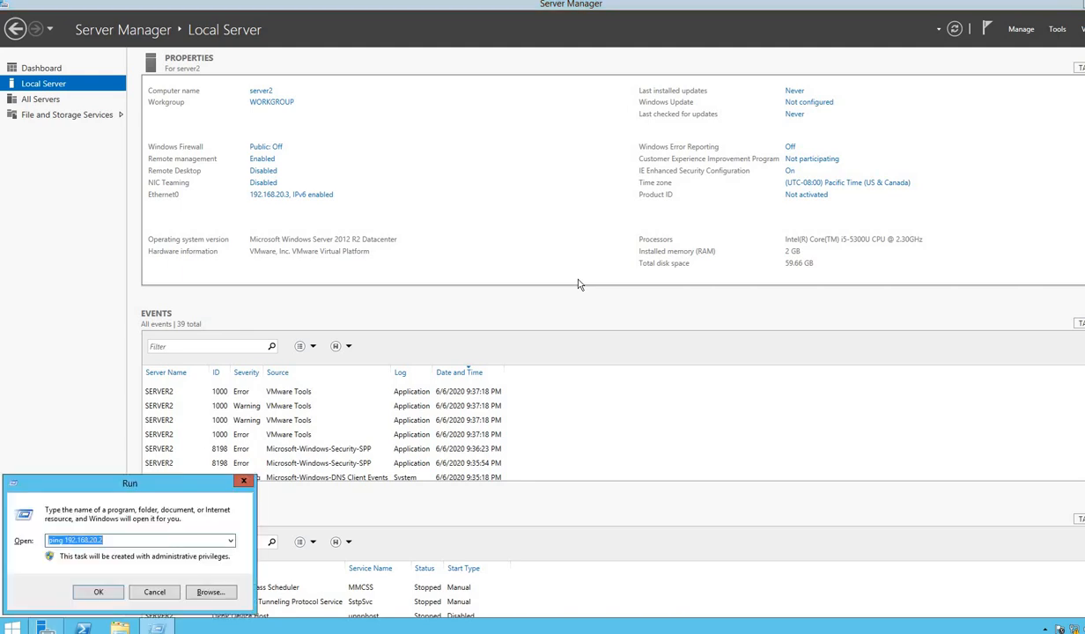
pyautogui.write('pin')
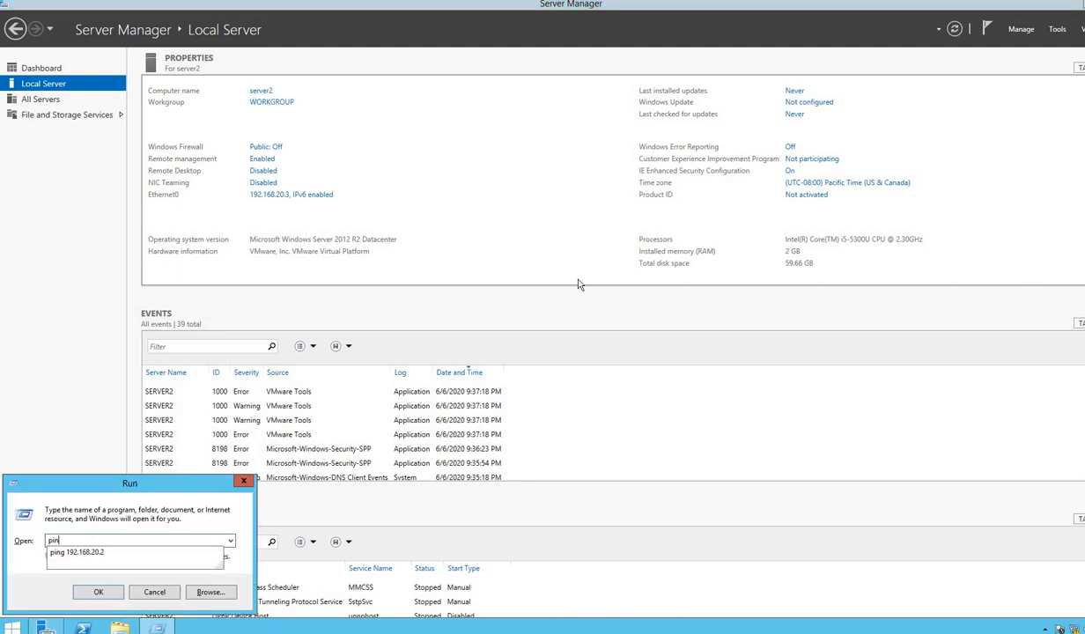
pyautogui.write('g 192.16820')
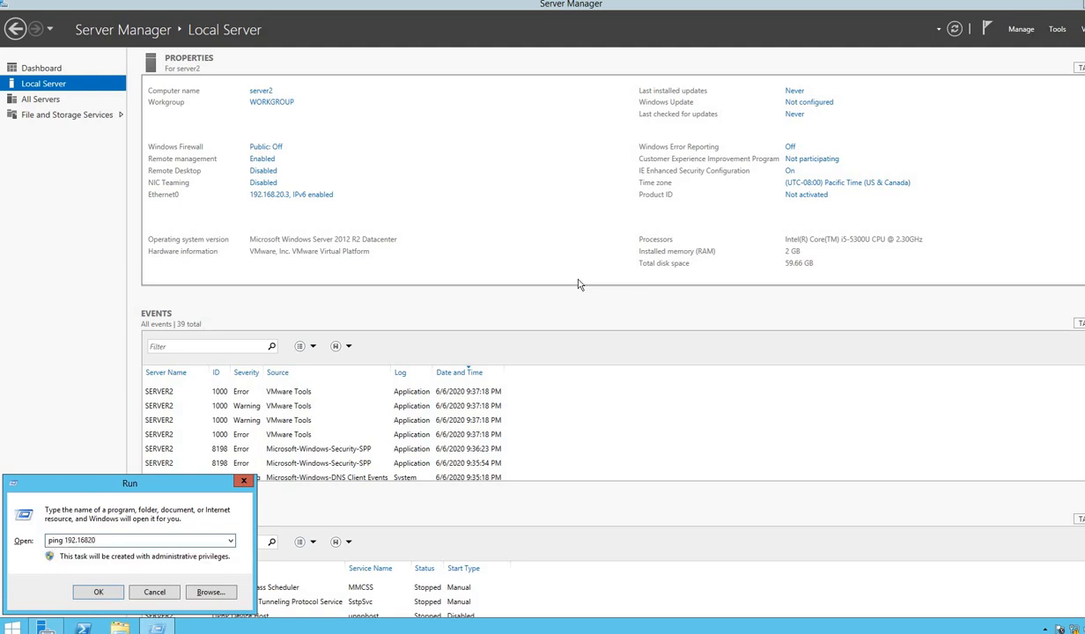
pyautogui.press('BackSpace')
pyautogui.press('BackSpace')
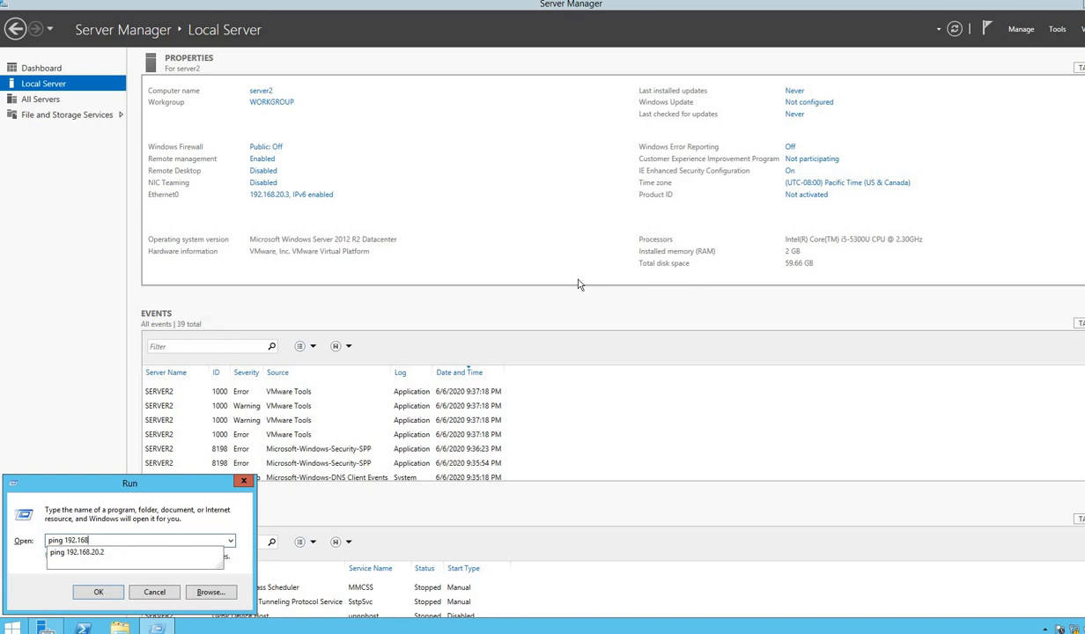
pyautogui.write('.20.2')
pyautogui.press('Return')
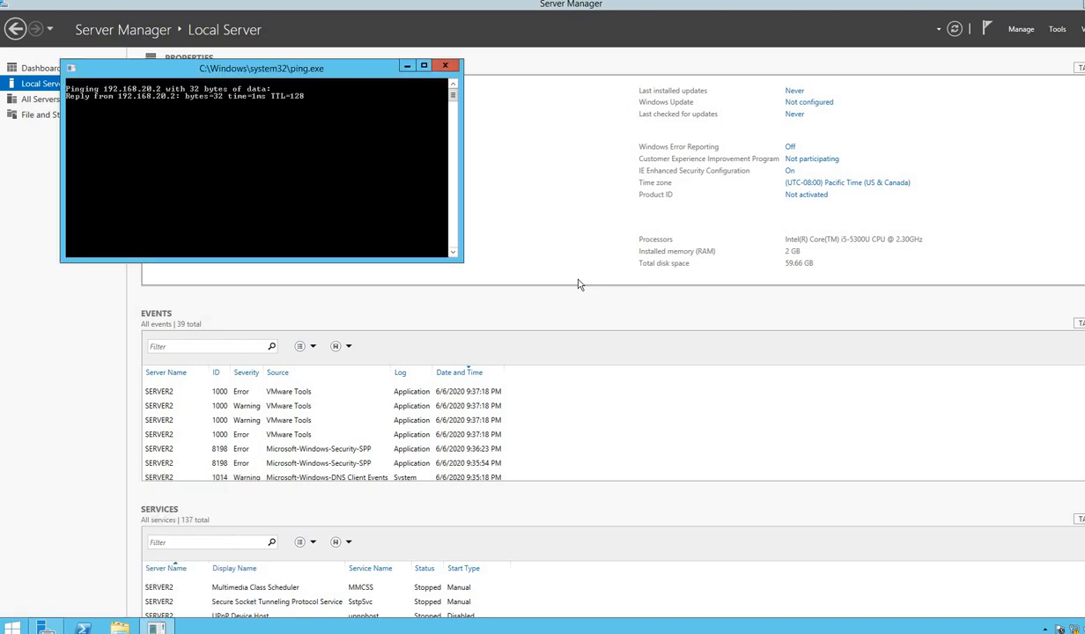
pyautogui.click(444, 67)
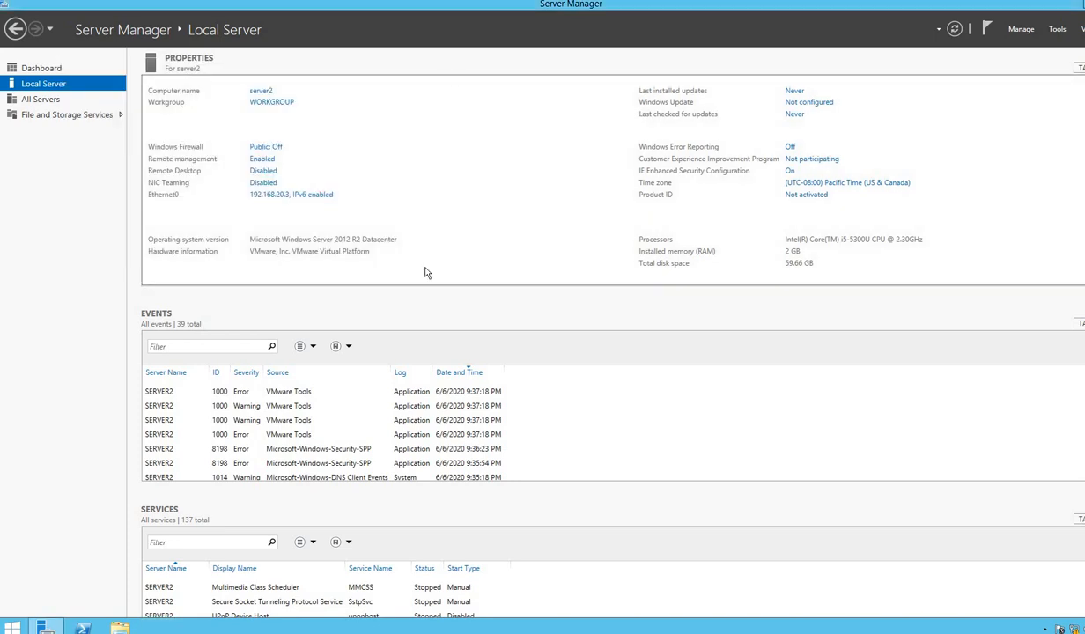
# Set Ethernet0's IPv4 preferred DNS server to 192.168.20.2 and close the network windows
pyautogui.click(270, 199)
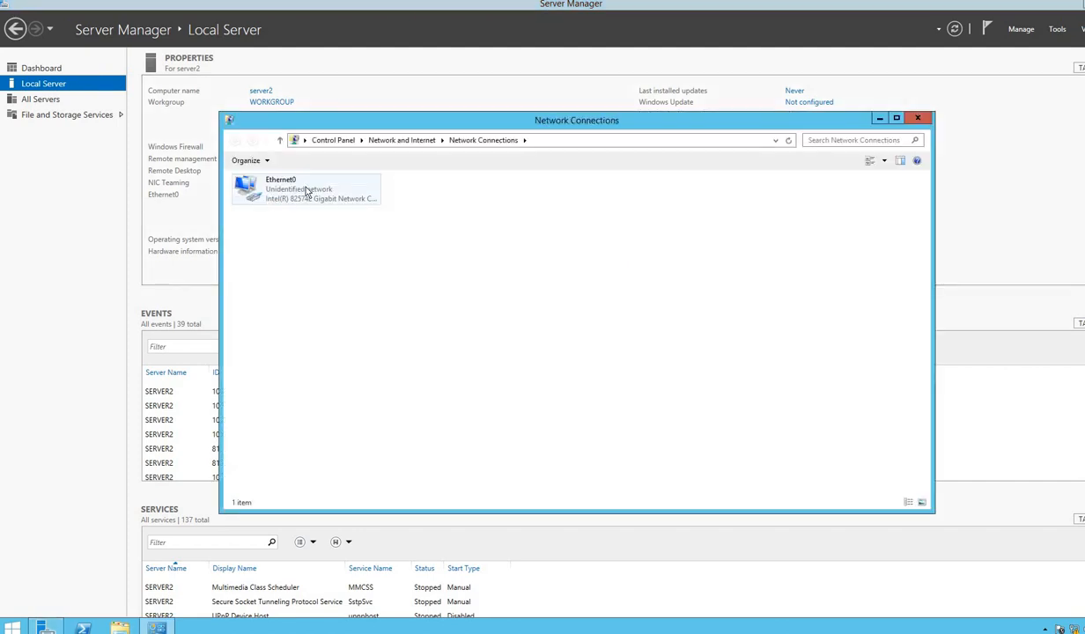
pyautogui.rightClick(306, 191)
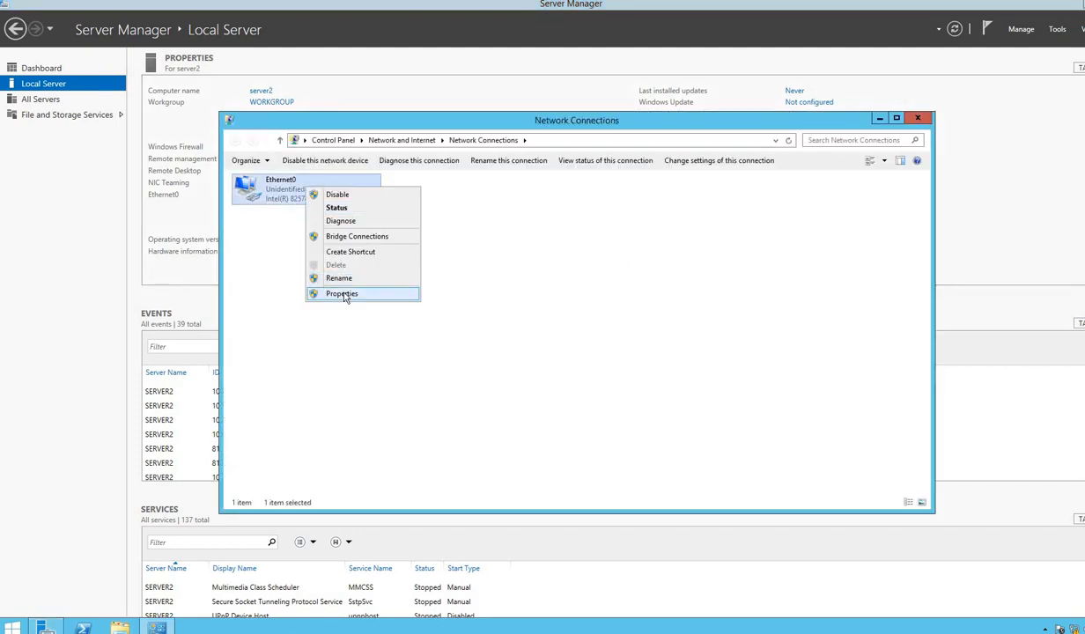
pyautogui.click(342, 293)
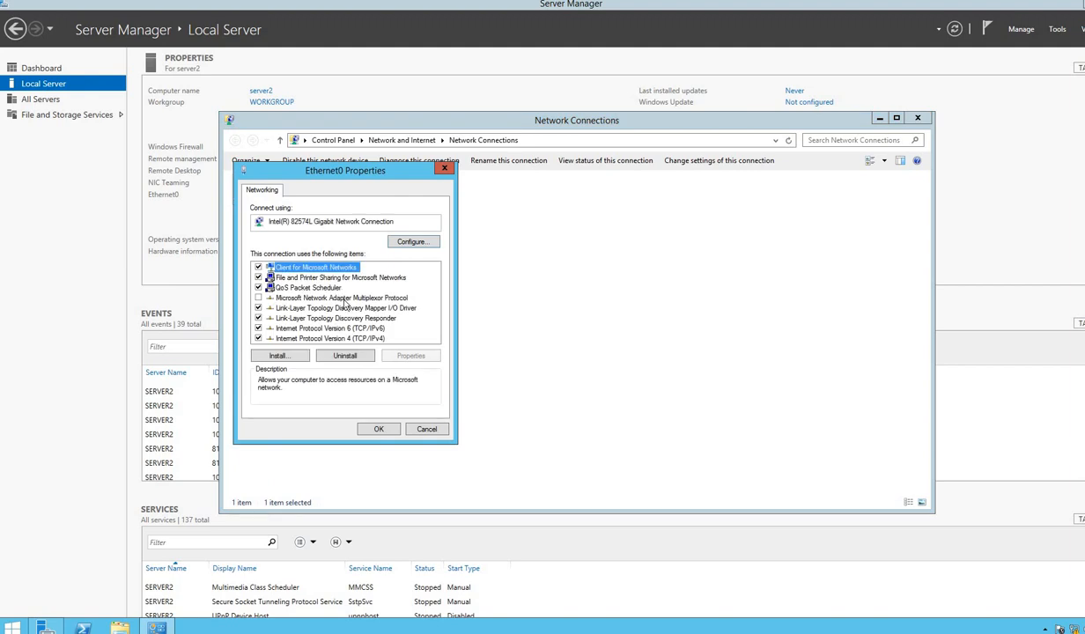
pyautogui.click(342, 339)
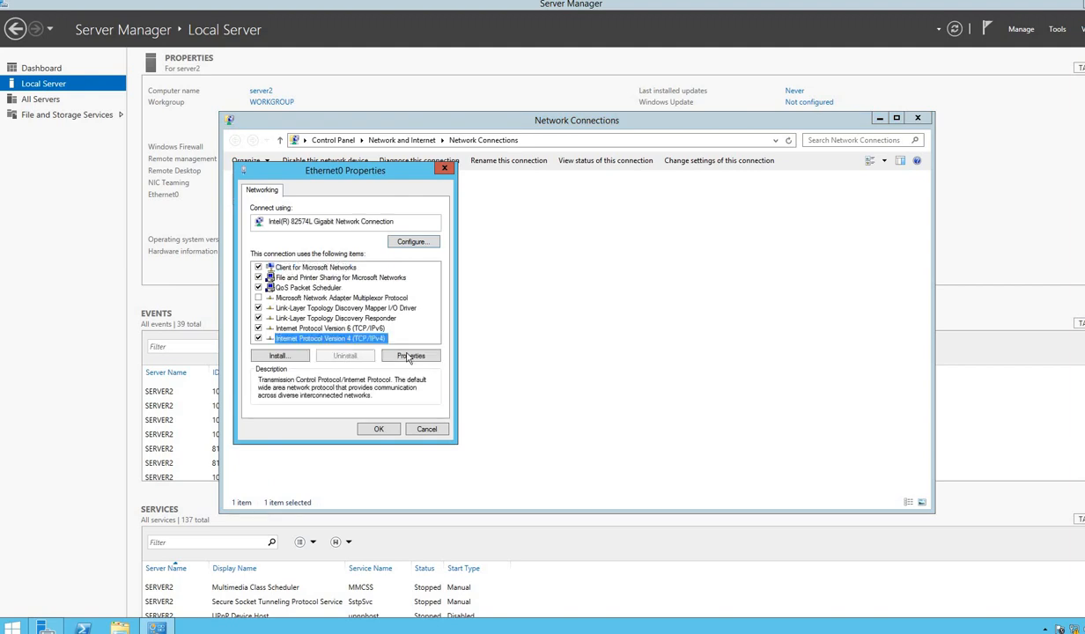
pyautogui.click(394, 346)
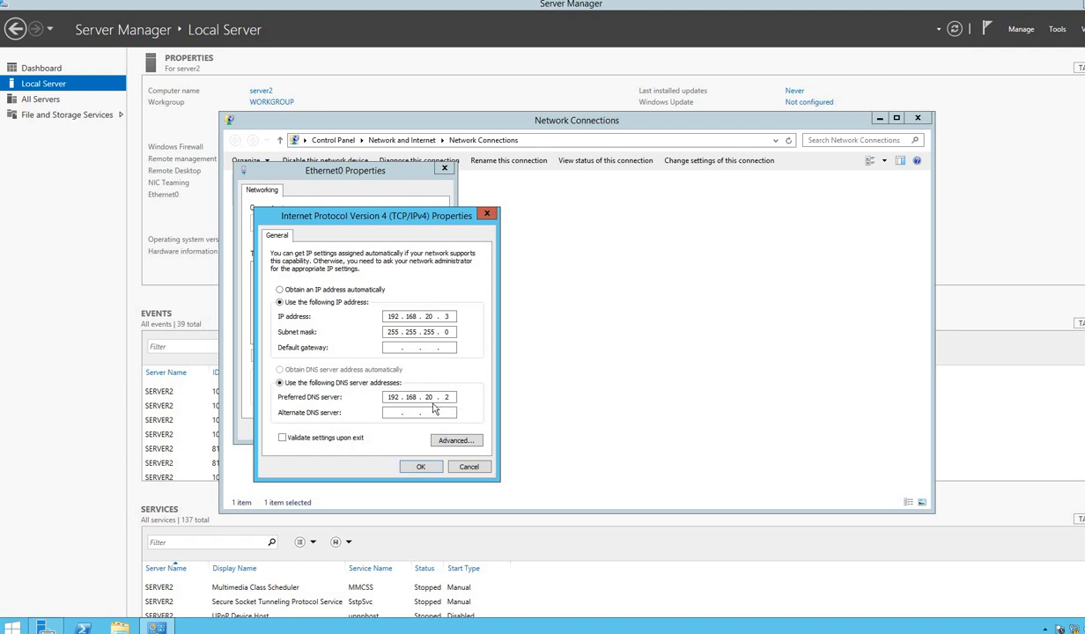
pyautogui.click(412, 463)
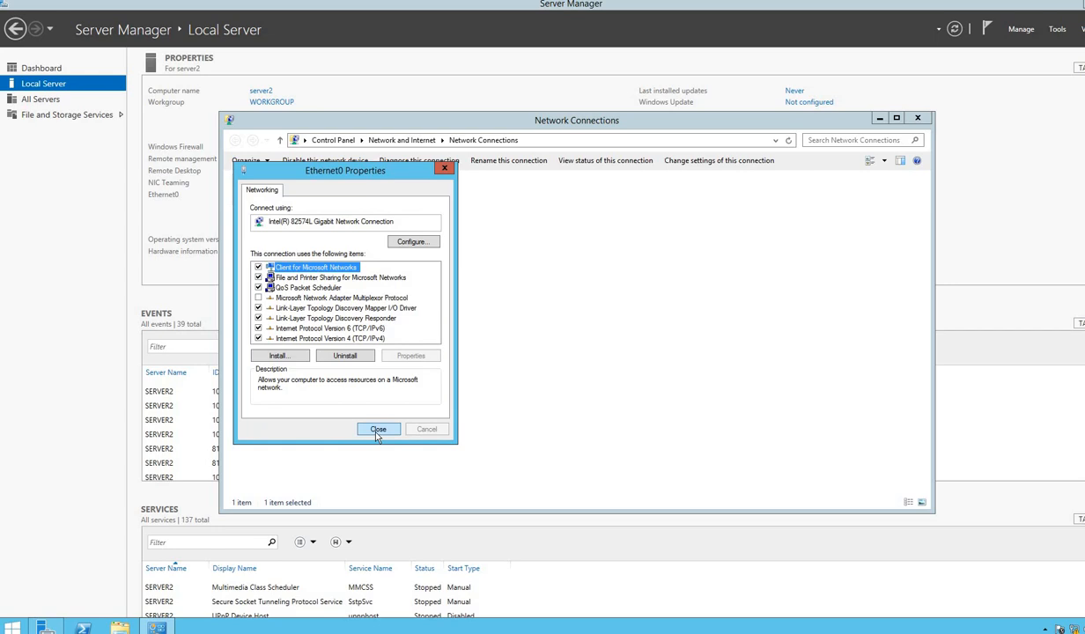
pyautogui.click(378, 431)
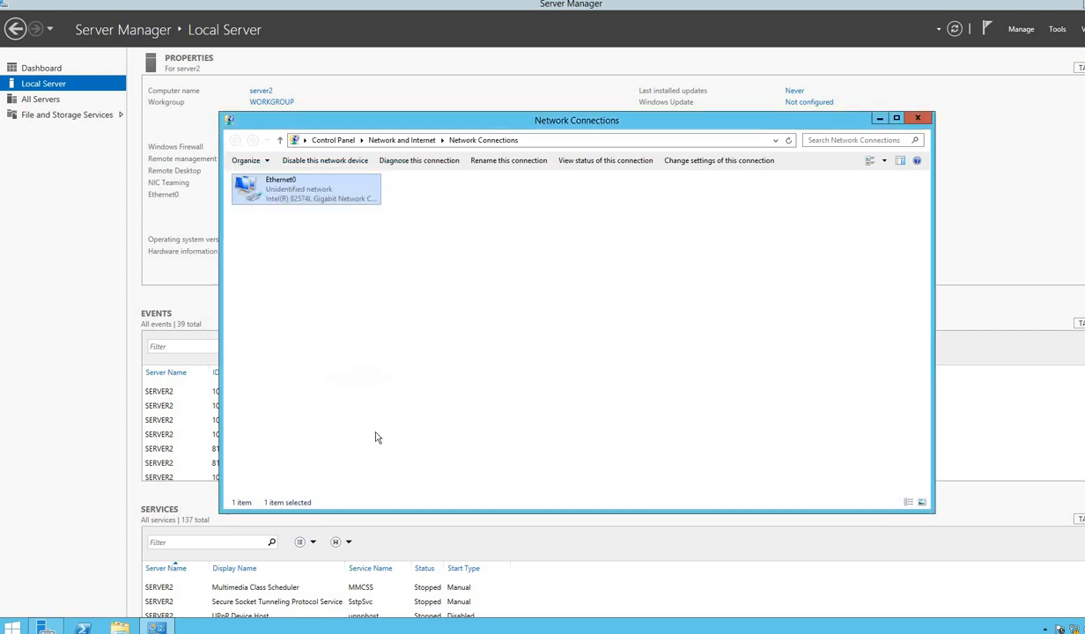
pyautogui.click(919, 119)
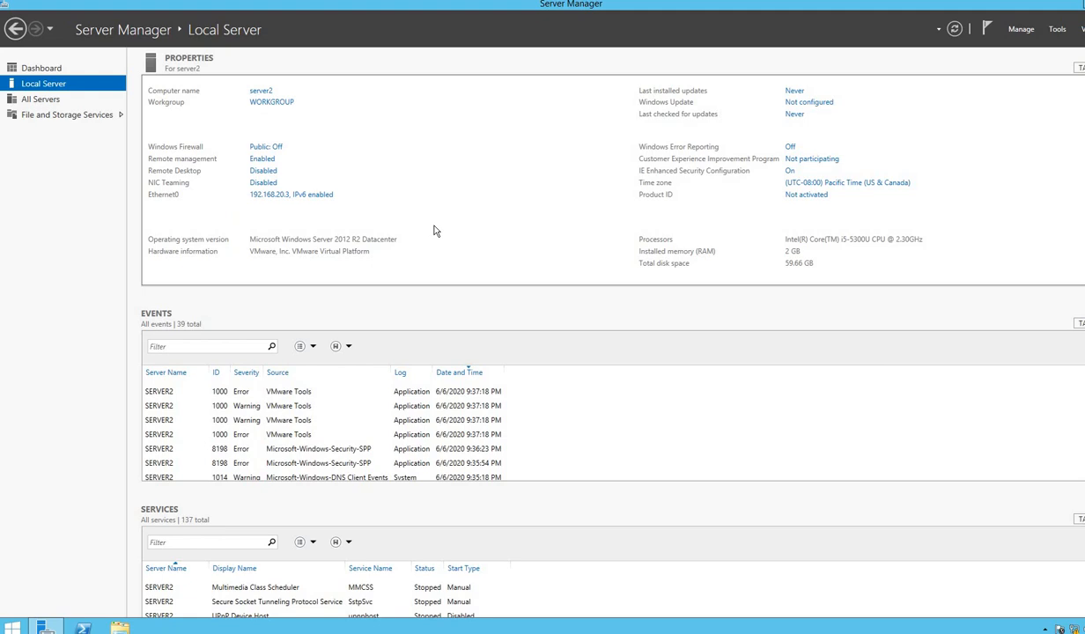
# Start the Add Roles and Features wizard with role-based installation targeting server2
pyautogui.click(1023, 30)
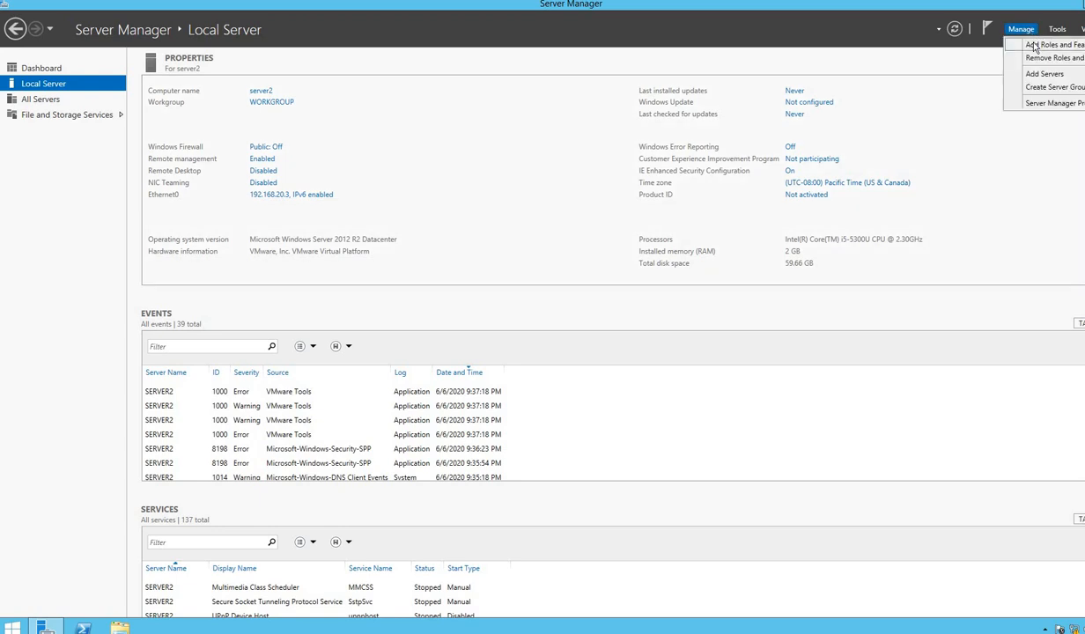
pyautogui.click(1035, 47)
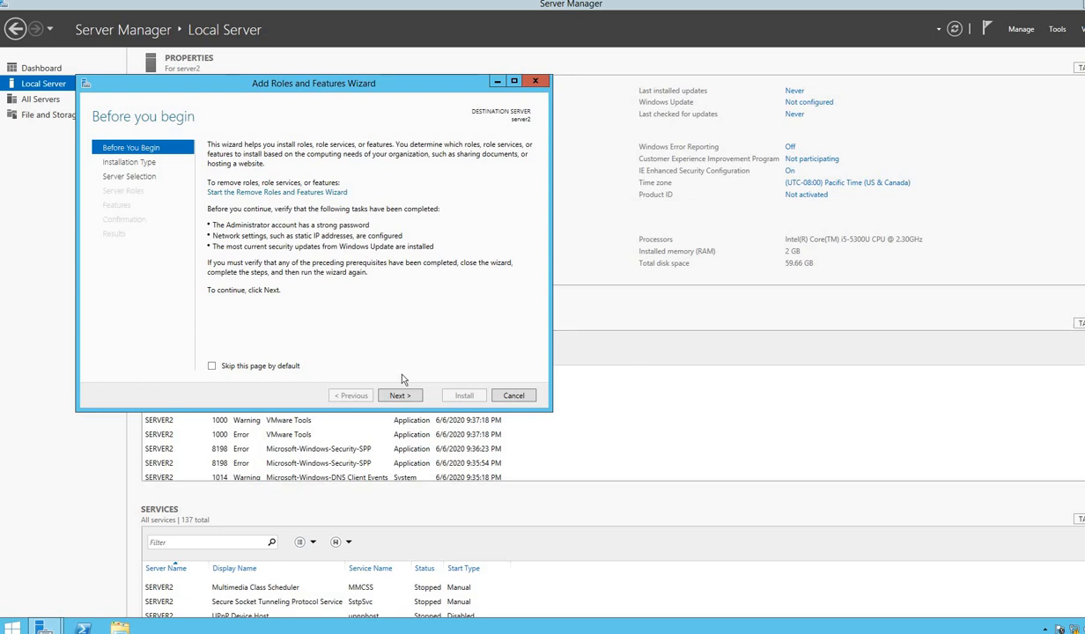
pyautogui.click(400, 396)
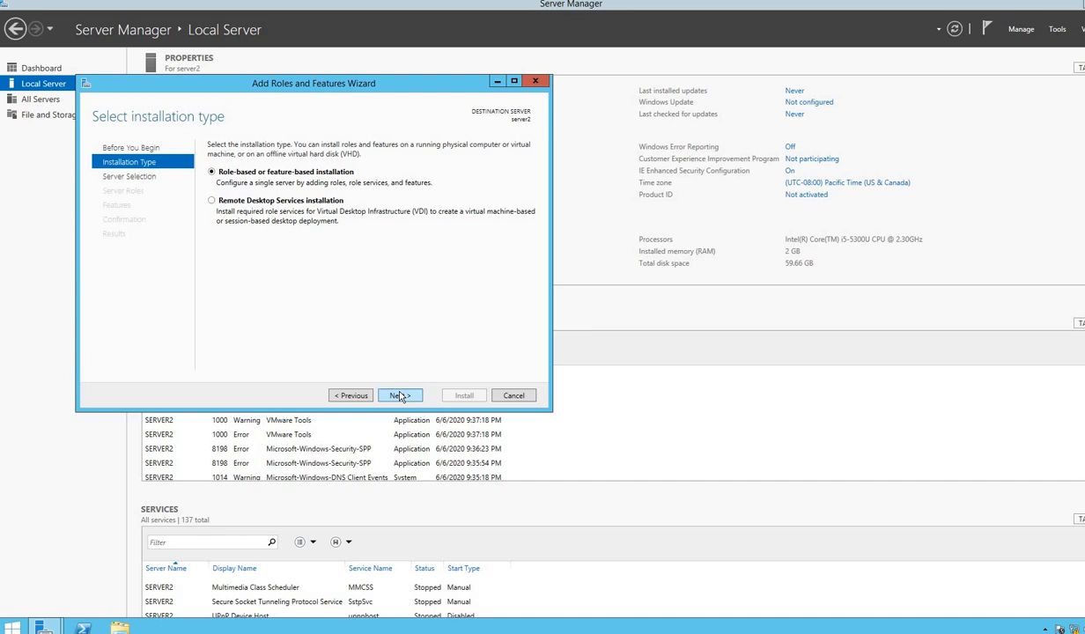
pyautogui.click(401, 397)
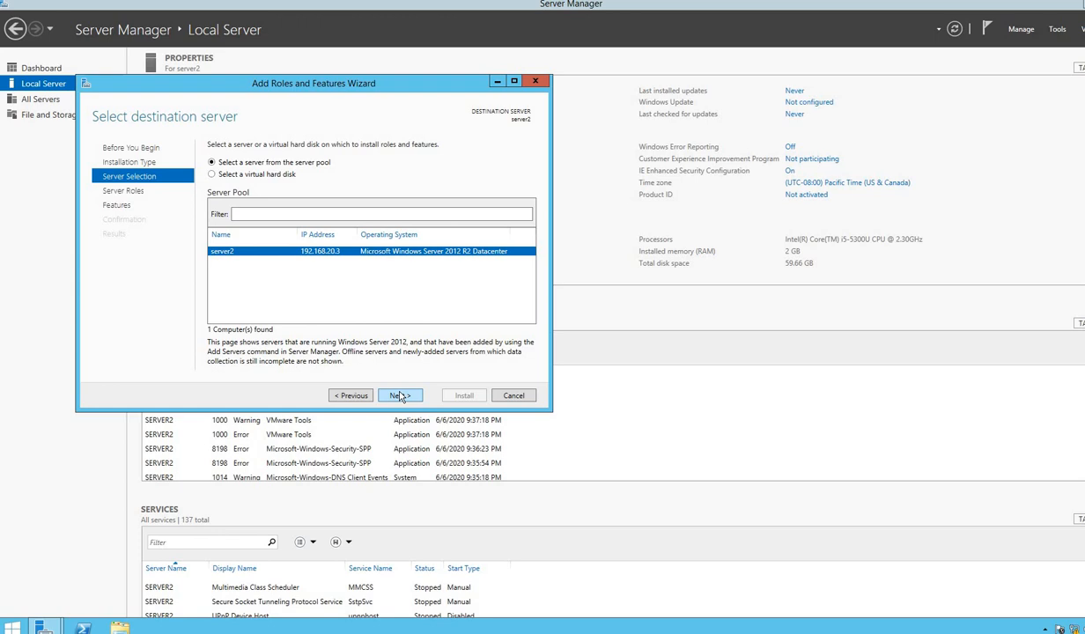
pyautogui.click(401, 396)
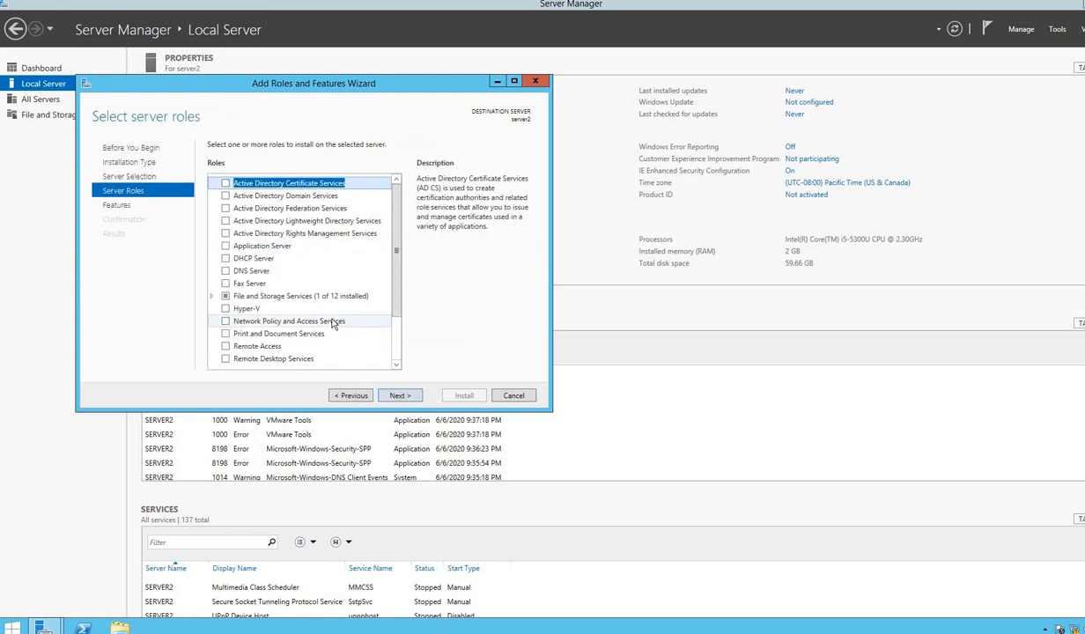
# Add Active Directory Domain Services with its required management features and install it
pyautogui.click(226, 196)
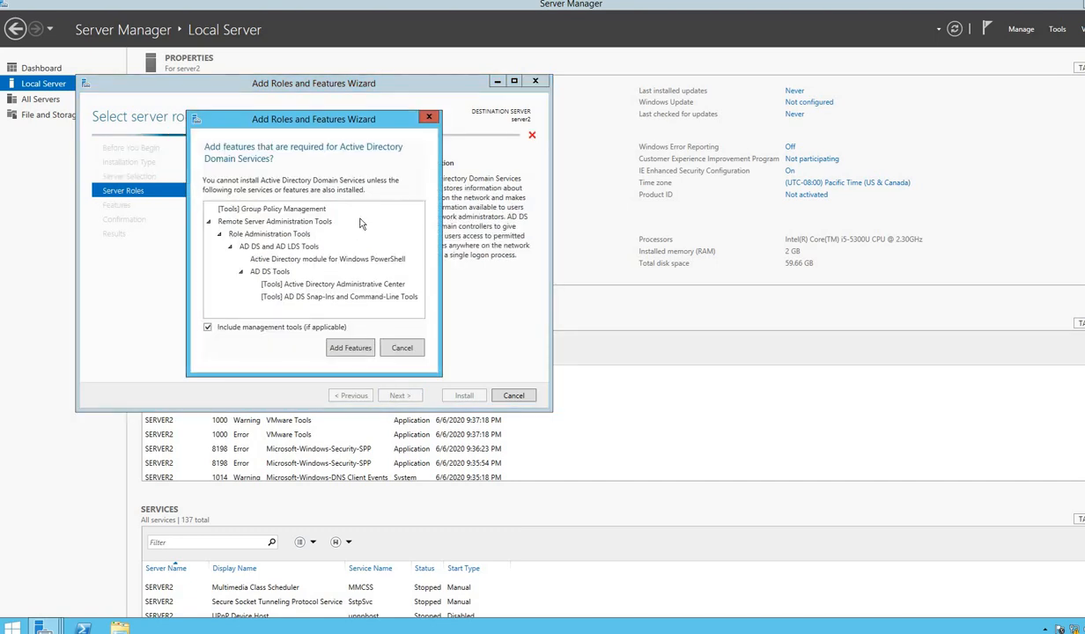
pyautogui.click(346, 348)
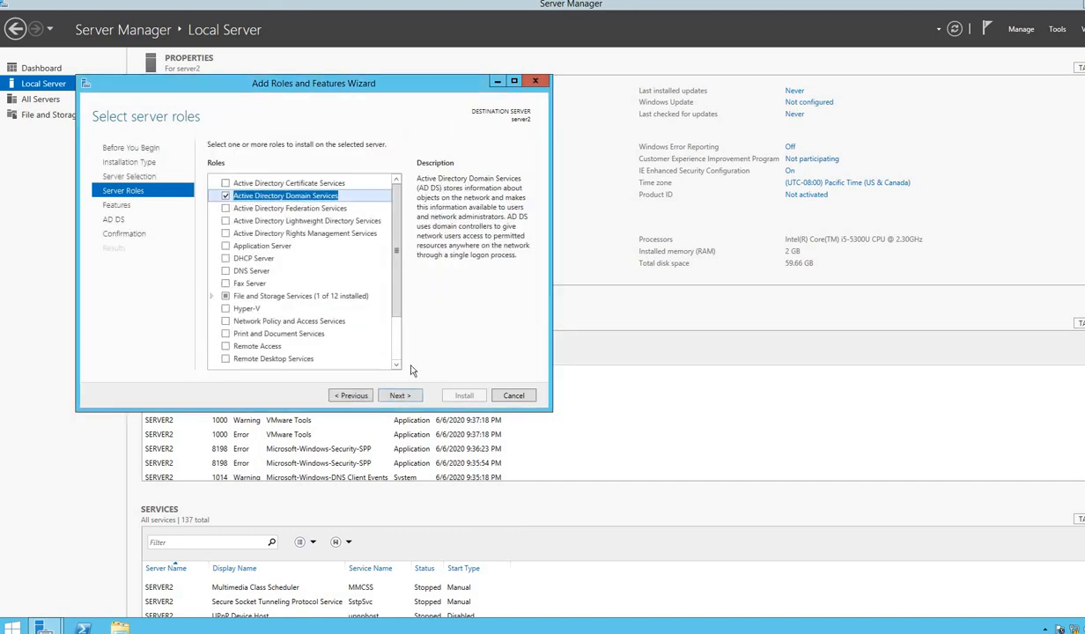
pyautogui.click(401, 396)
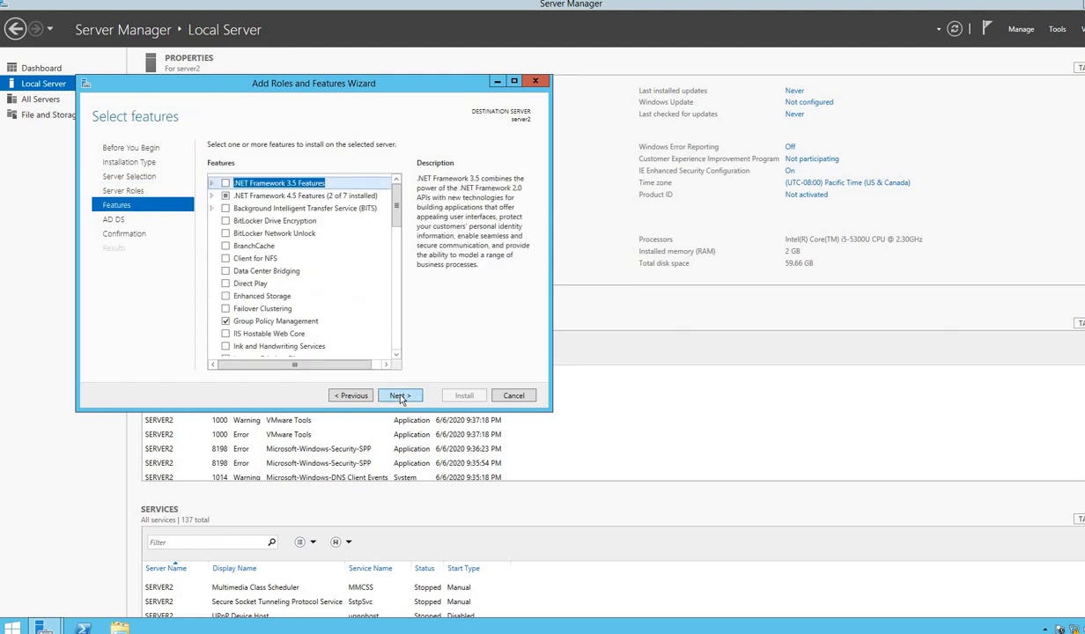
pyautogui.click(401, 397)
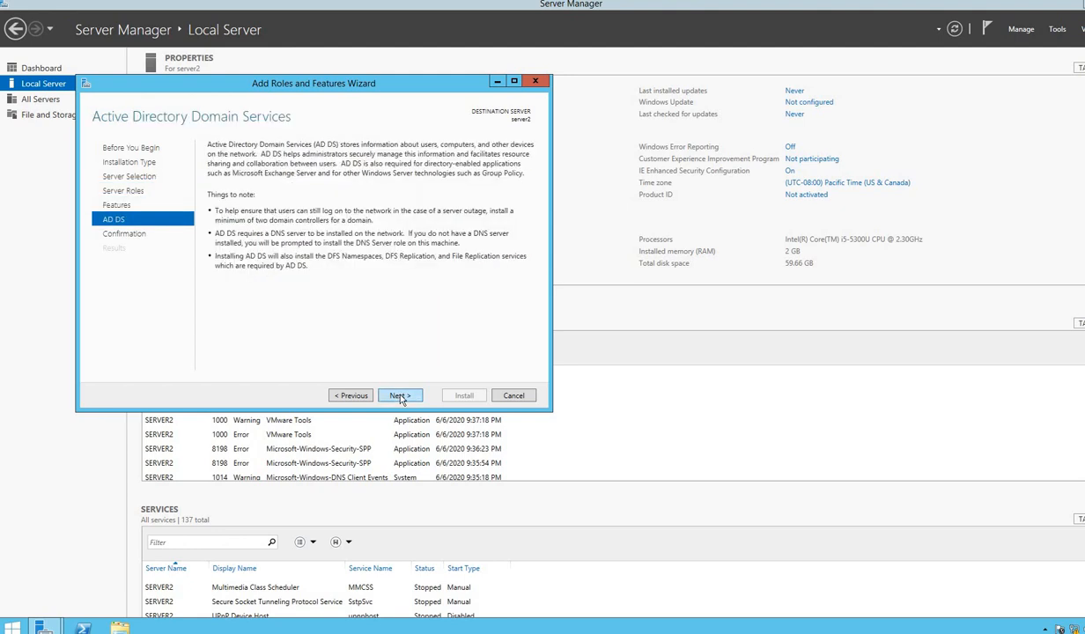
pyautogui.click(400, 396)
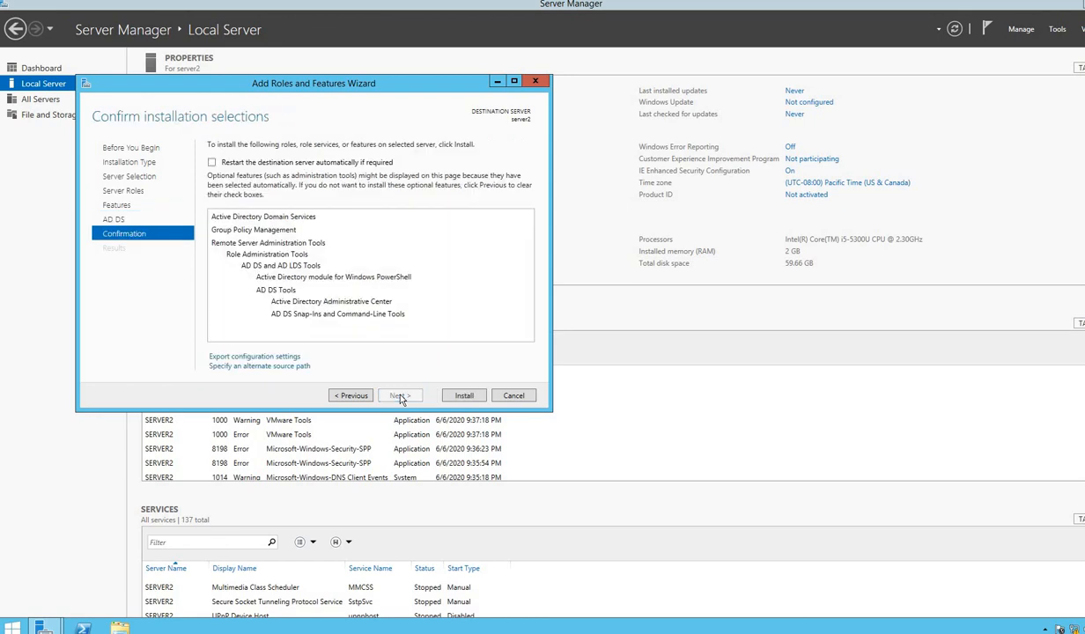
pyautogui.click(464, 396)
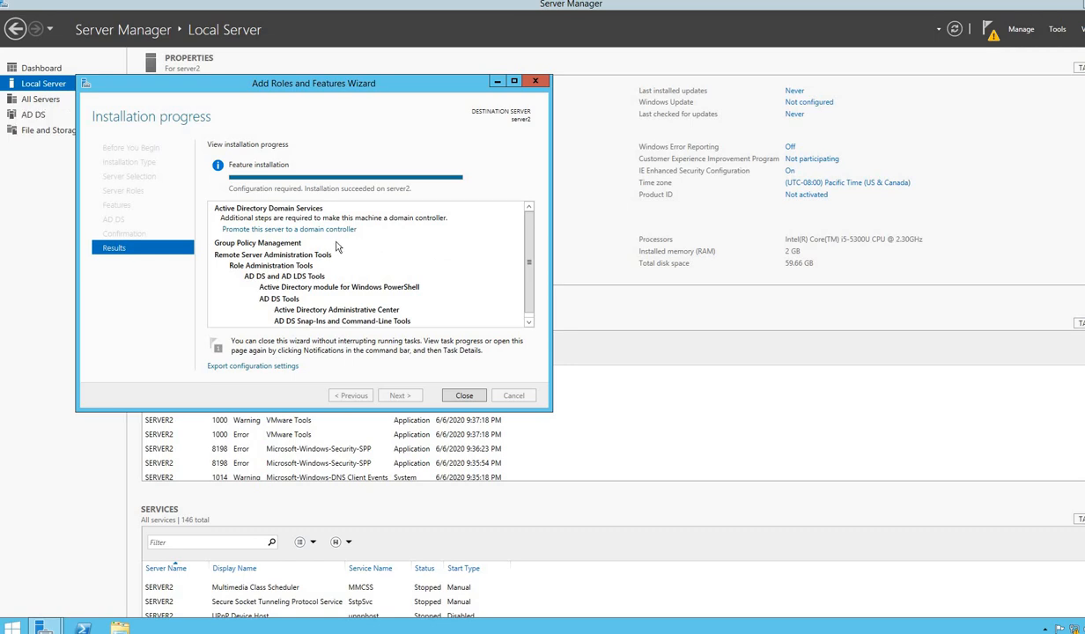
# Once installation succeeds, launch promotion of server2 to a domain controller
pyautogui.click(288, 231)
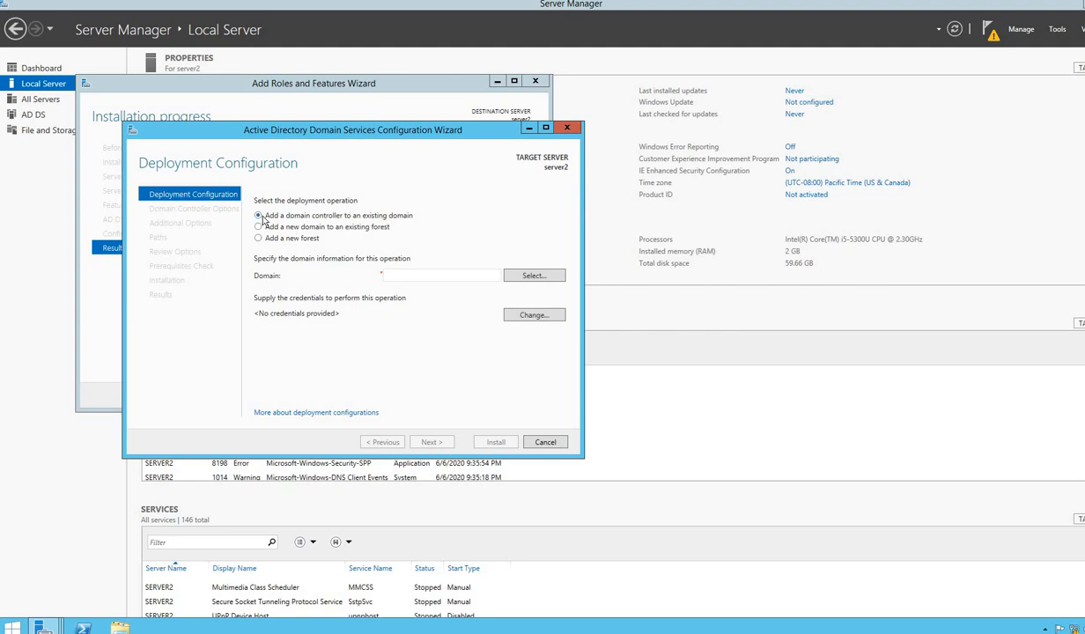
# Target the existing domain net.com and supply the domain administrator's username and password
pyautogui.click(397, 275)
pyautogui.write('net.com')
pyautogui.click(530, 317)
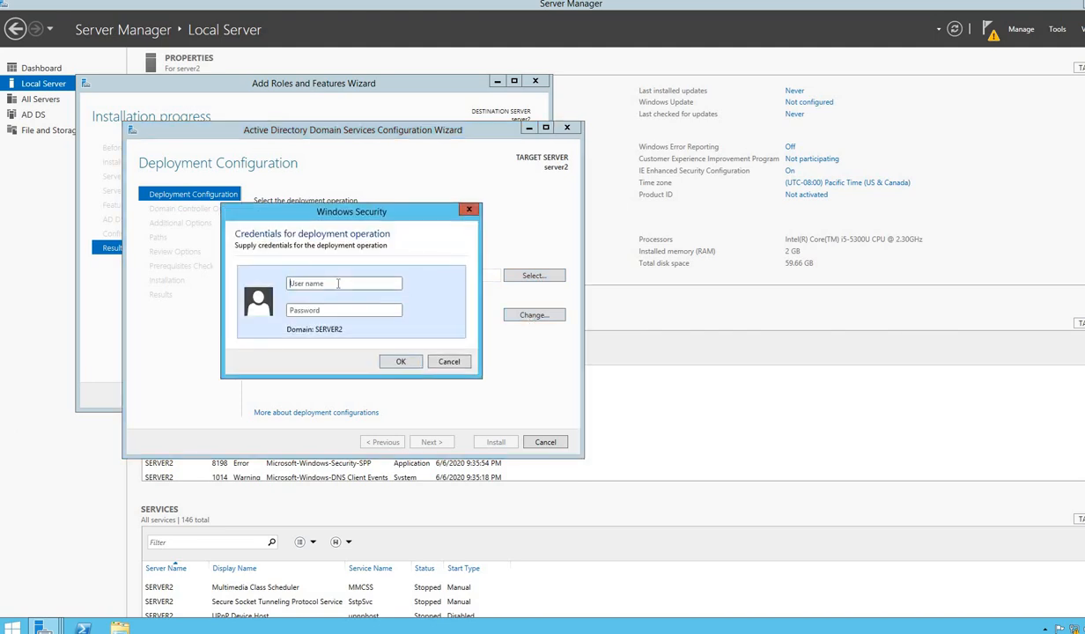
pyautogui.write('administrator@net.comP')
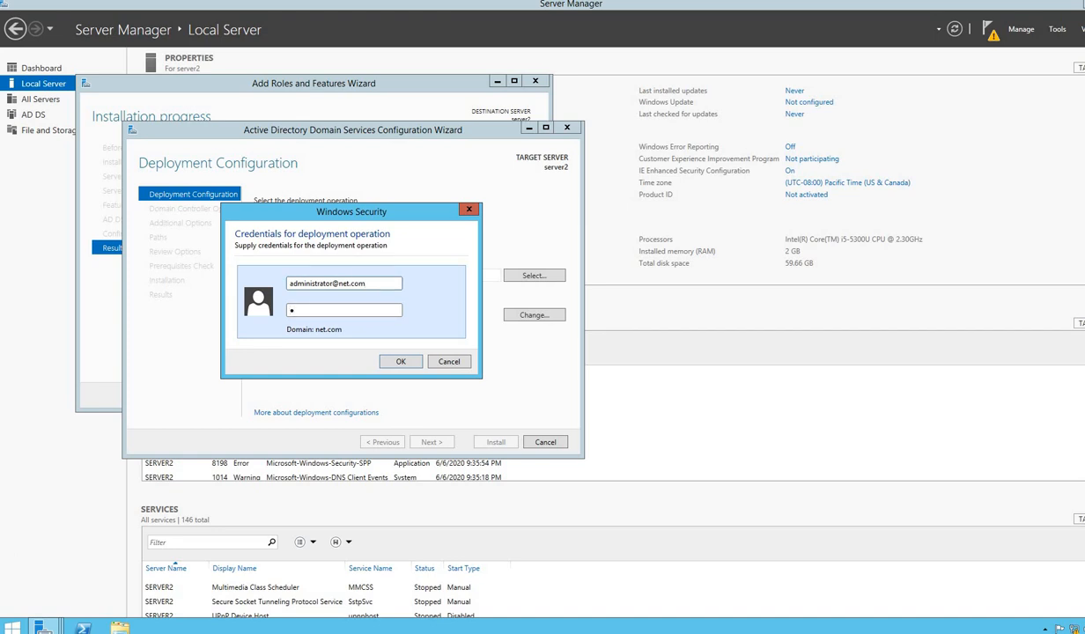
pyautogui.write('@ssw0rd12')
pyautogui.click(401, 363)
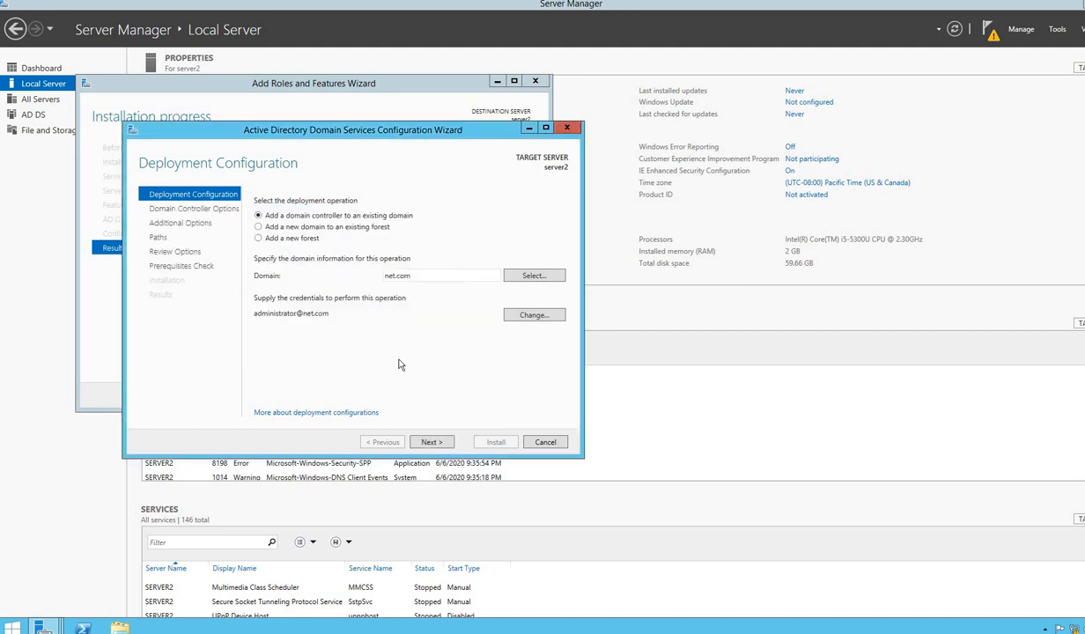
# Keep DNS server and Global Catalog checked and enter the DSRM password twice
pyautogui.click(430, 442)
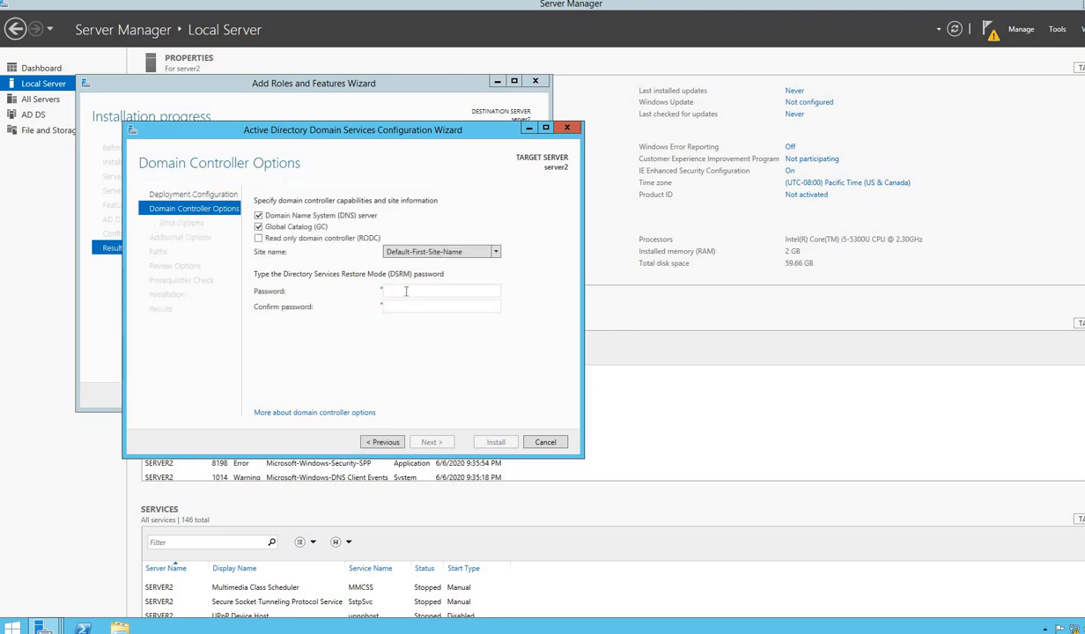
pyautogui.click(406, 291)
pyautogui.write('Password12')
pyautogui.press('Tab')
pyautogui.write('Password12')
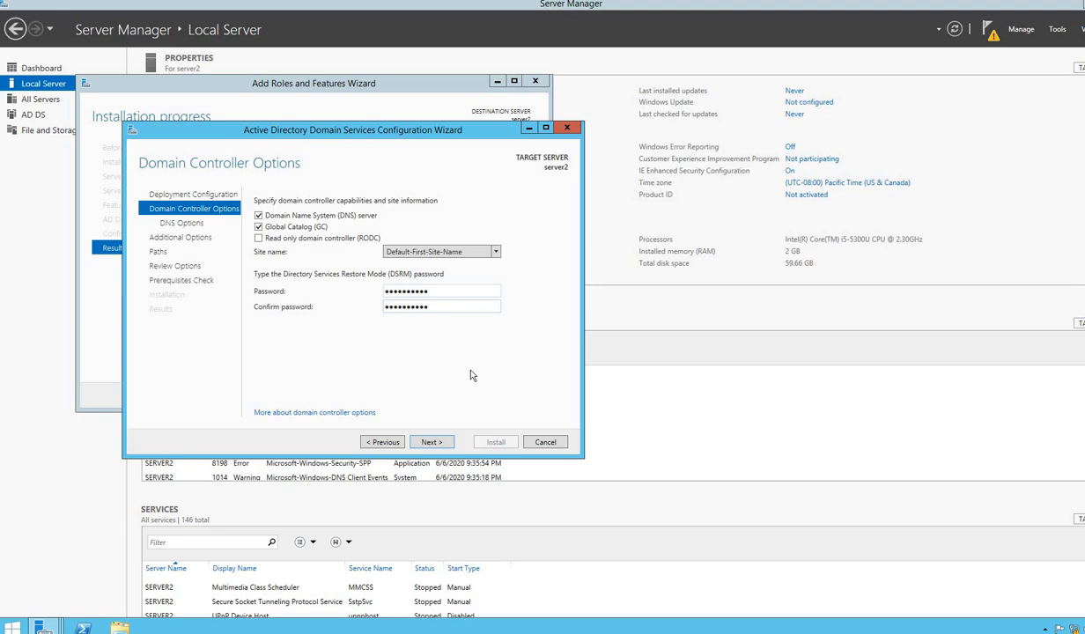
pyautogui.click(425, 442)
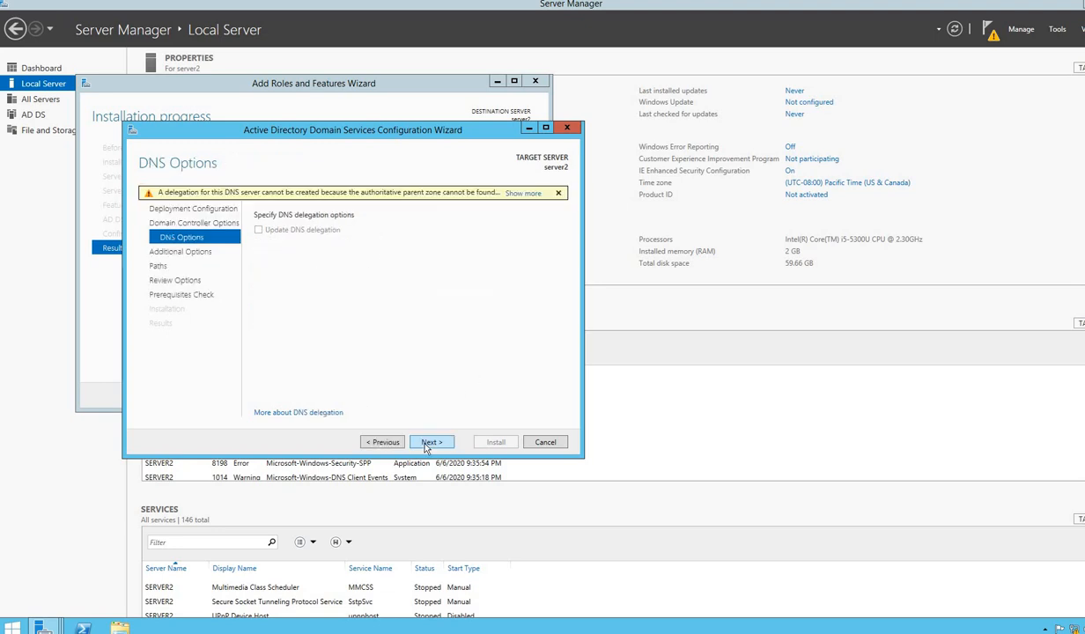
# Accept default DNS, replication and folder settings, then install after the prerequisites check passes
pyautogui.click(425, 444)
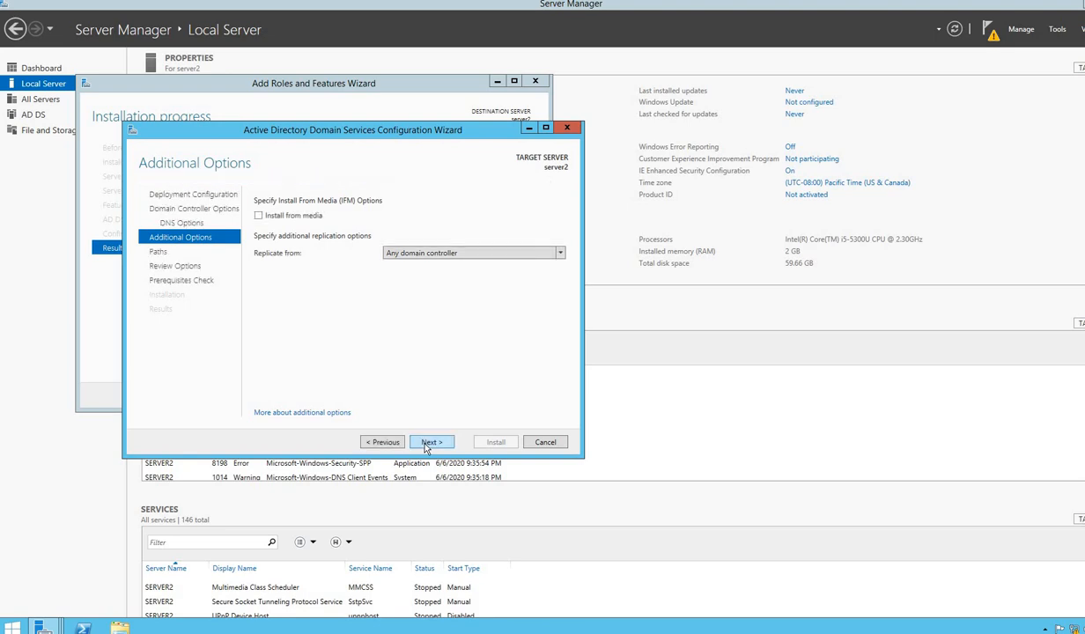
pyautogui.click(430, 442)
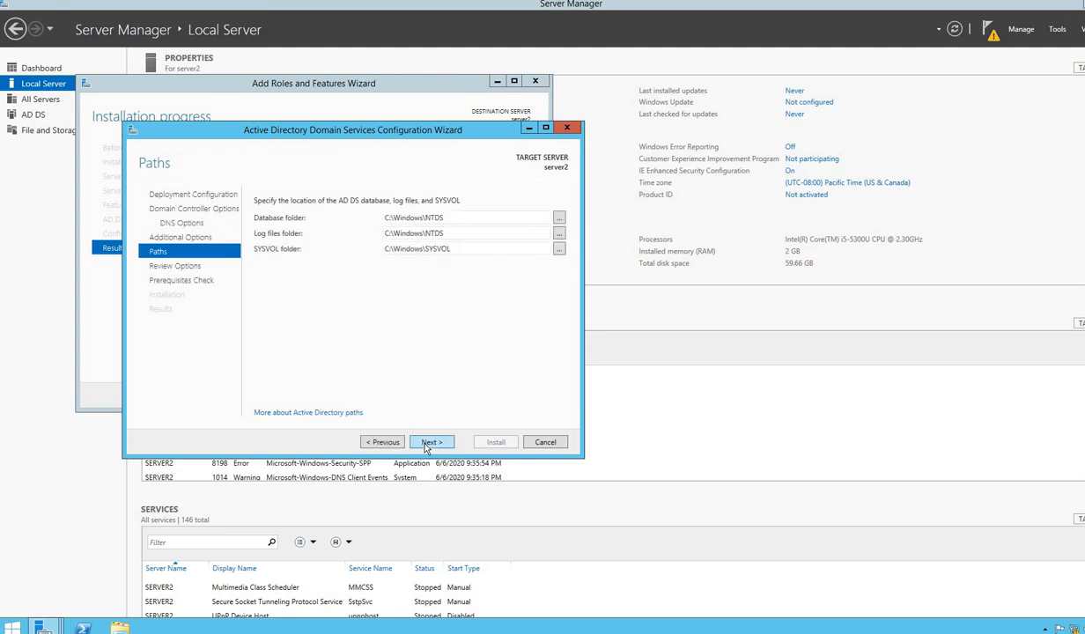
pyautogui.click(430, 442)
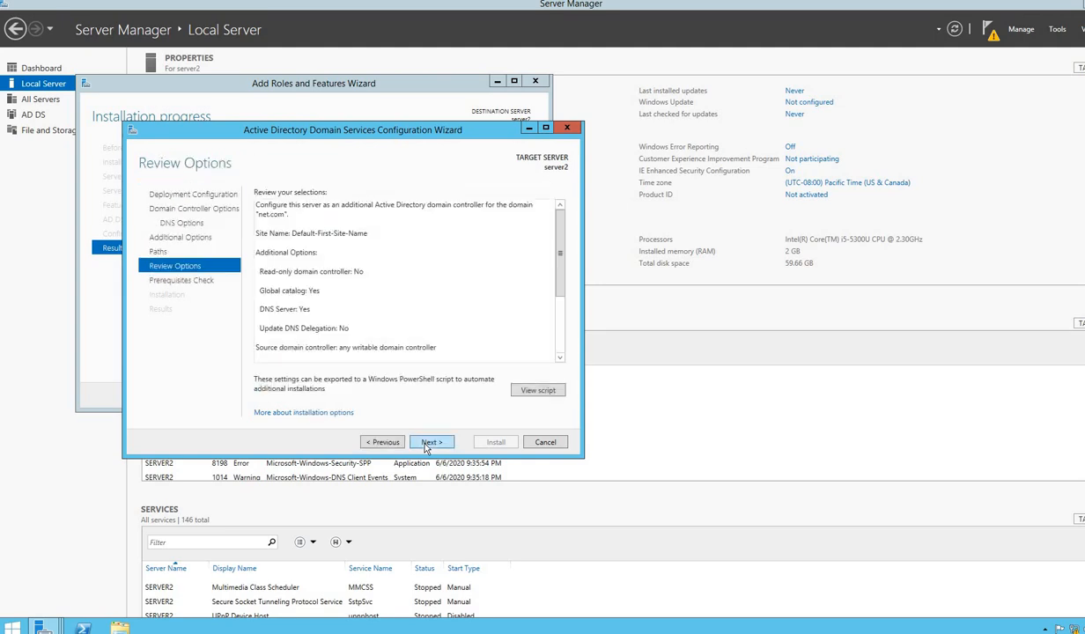
pyautogui.click(429, 442)
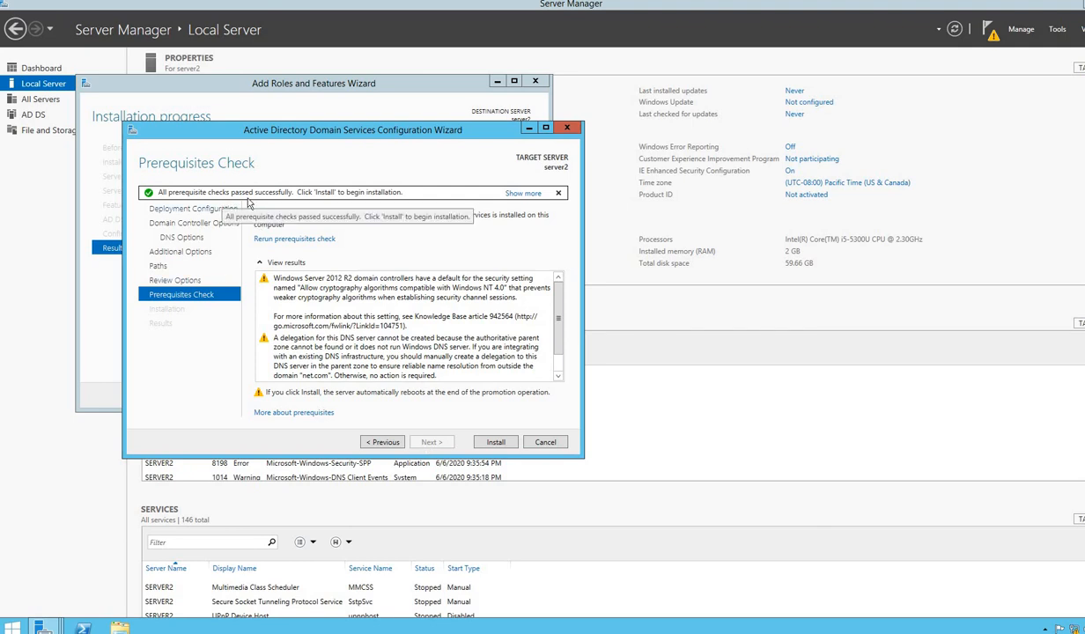
pyautogui.click(497, 443)
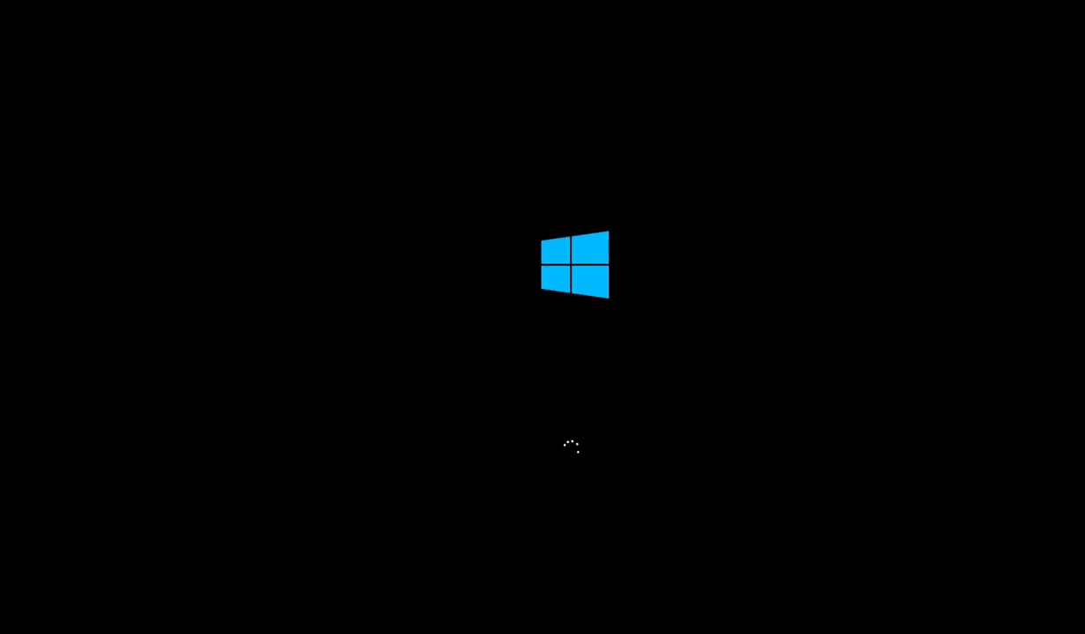
# After server2 restarts, switch to the SERVER1 tab and back to server2
pyautogui.moveTo(230, 2)
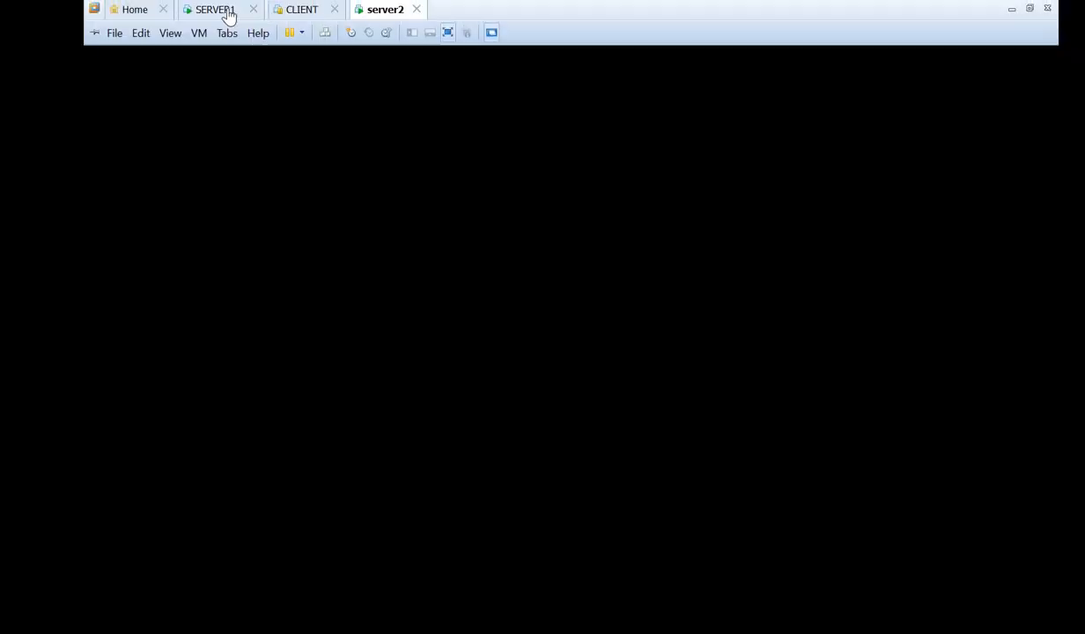
pyautogui.click(229, 14)
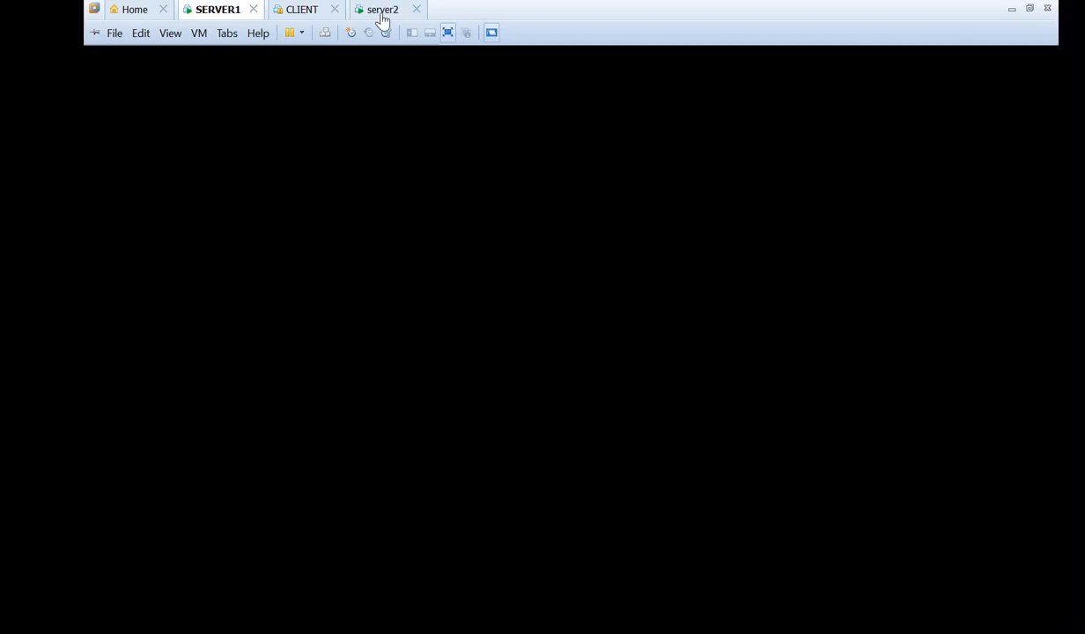
pyautogui.click(382, 14)
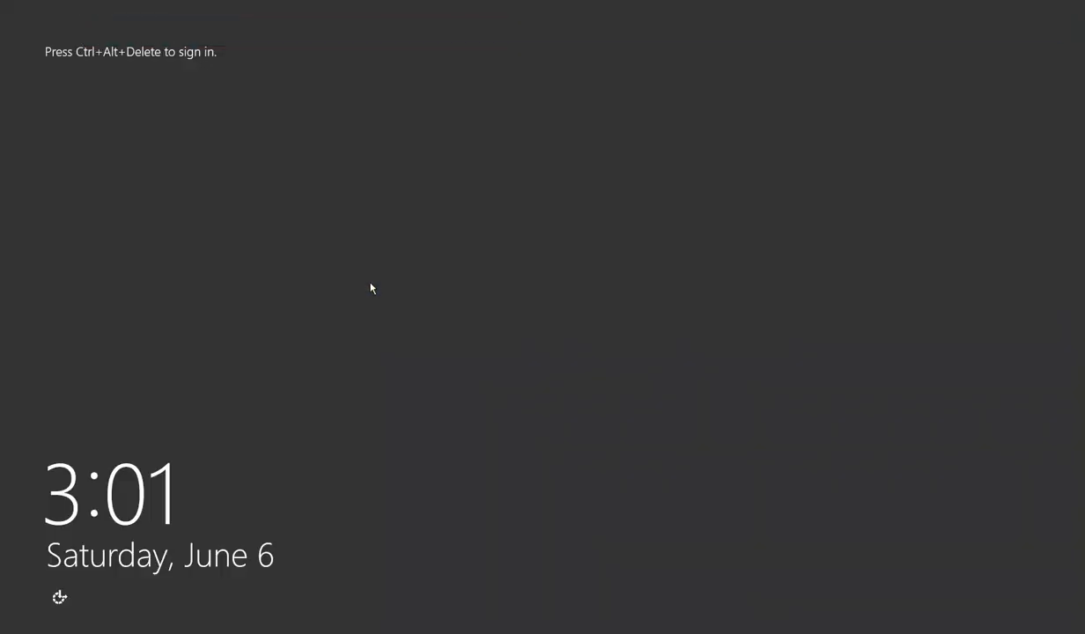
# Sign in to server2 as the NET domain administrator using the account password
pyautogui.hotkey('ctrl', 'alt', 'Delete')
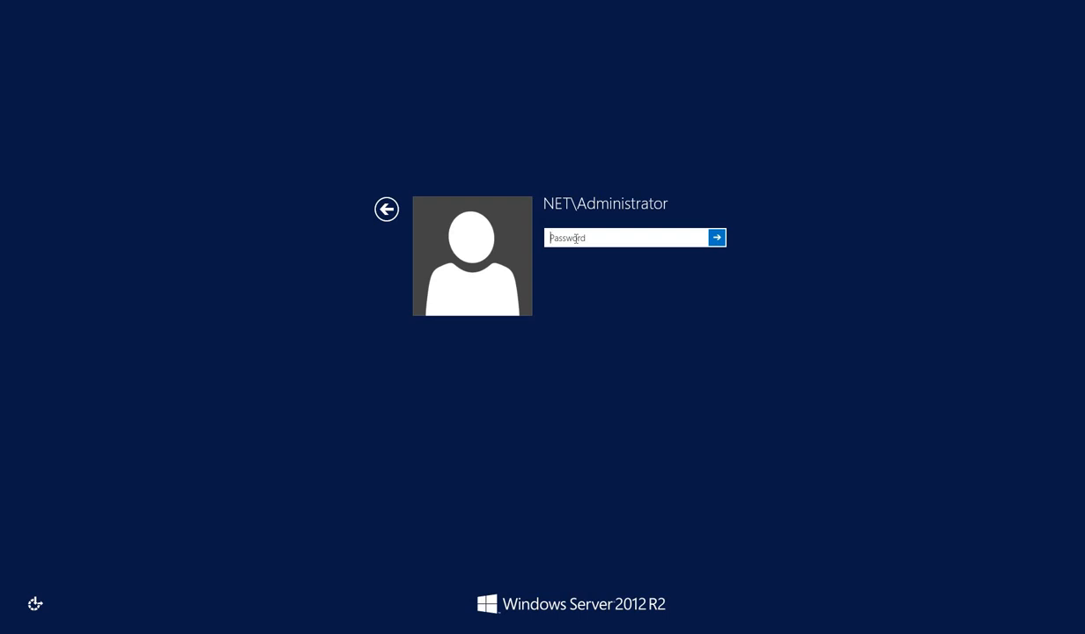
pyautogui.write('***********')
pyautogui.press('Return')
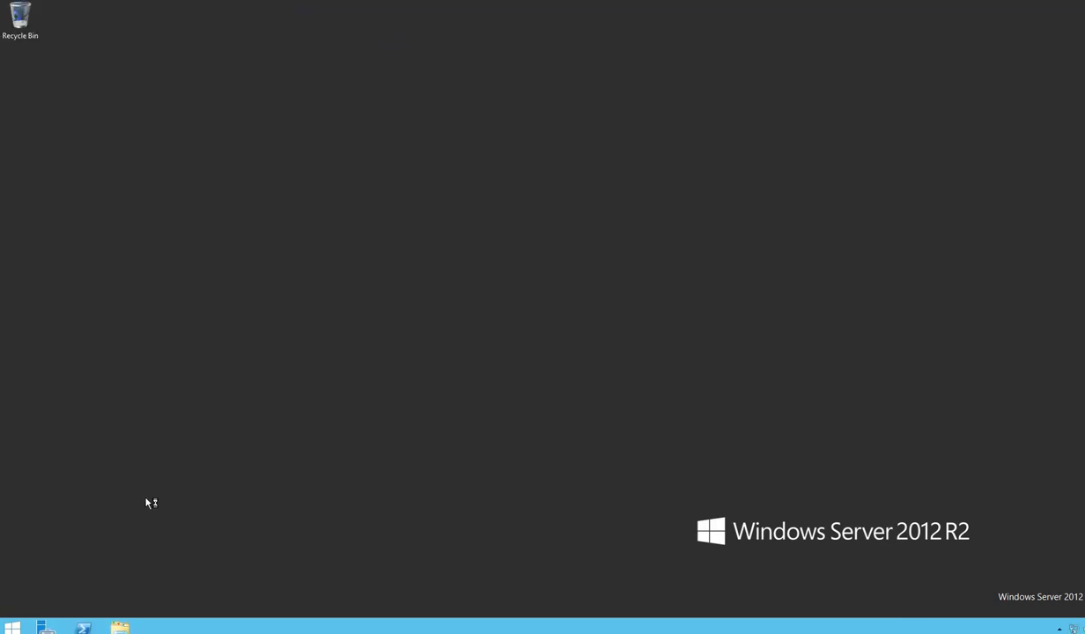
# Bring Server Manager forward and view server2's Local Server page showing domain net.com
pyautogui.rightClick(48, 627)
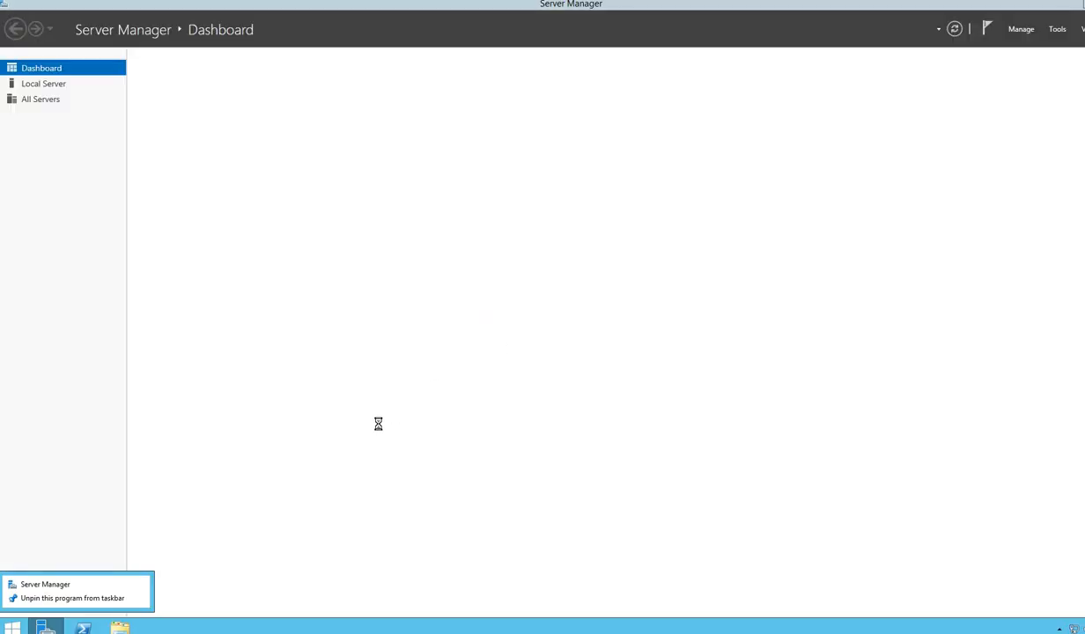
pyautogui.click(236, 494)
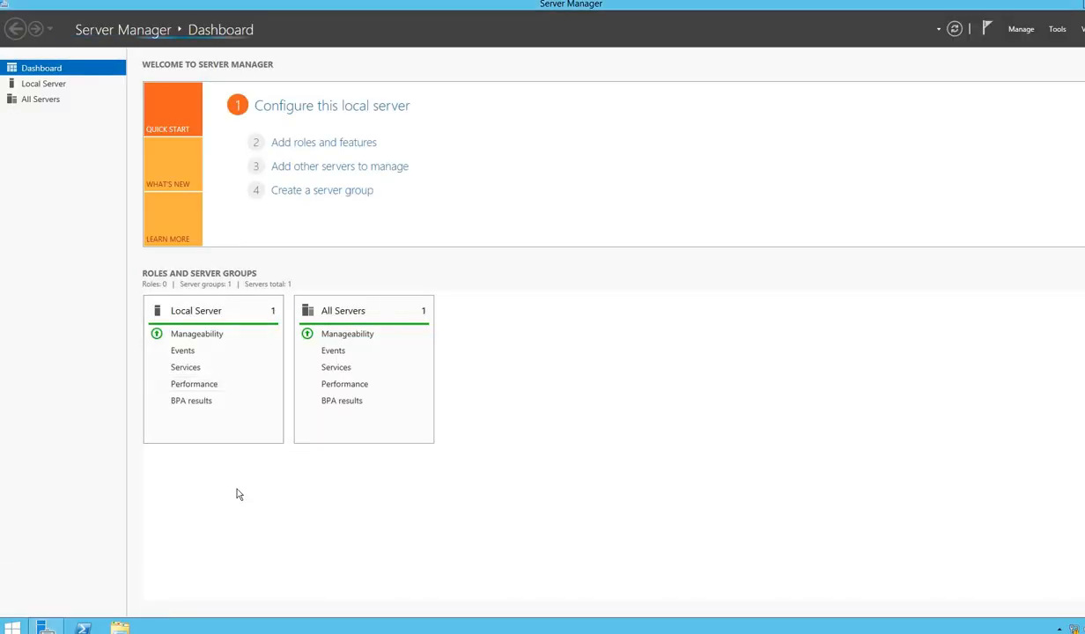
pyautogui.click(61, 84)
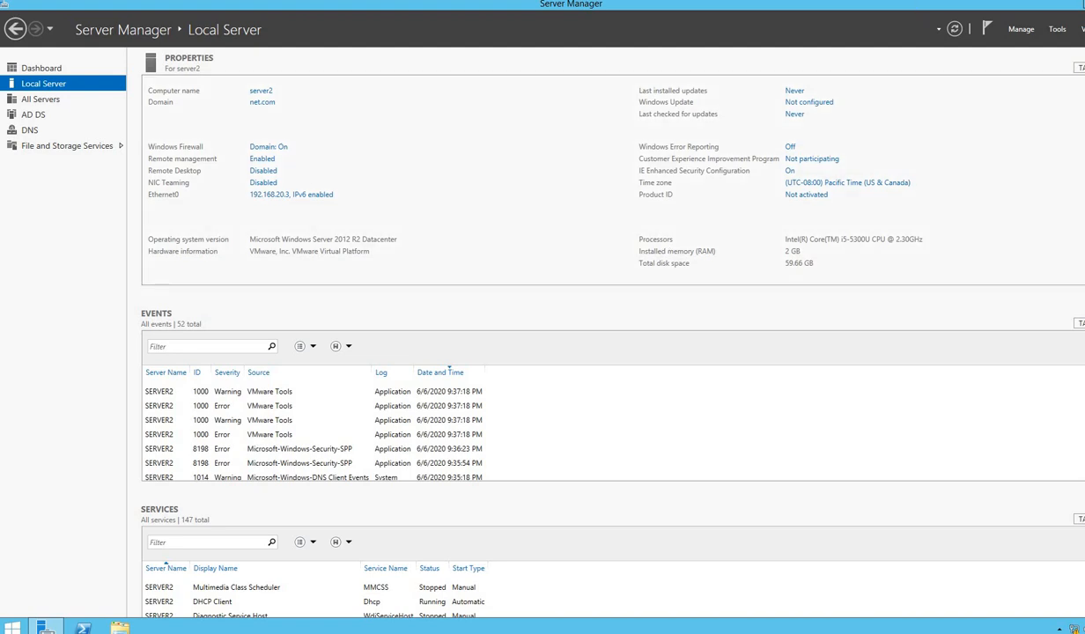
pyautogui.moveTo(920, 7)
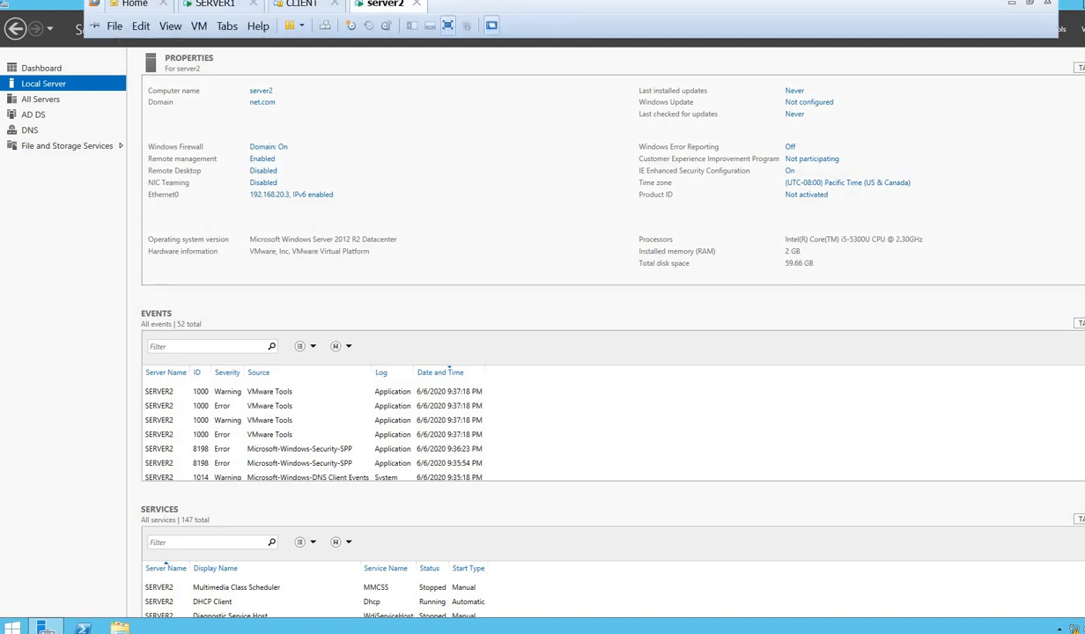
# Minimize the server2 VMware window and the replicate notes in Notepad to reveal the desktop
pyautogui.click(1012, 9)
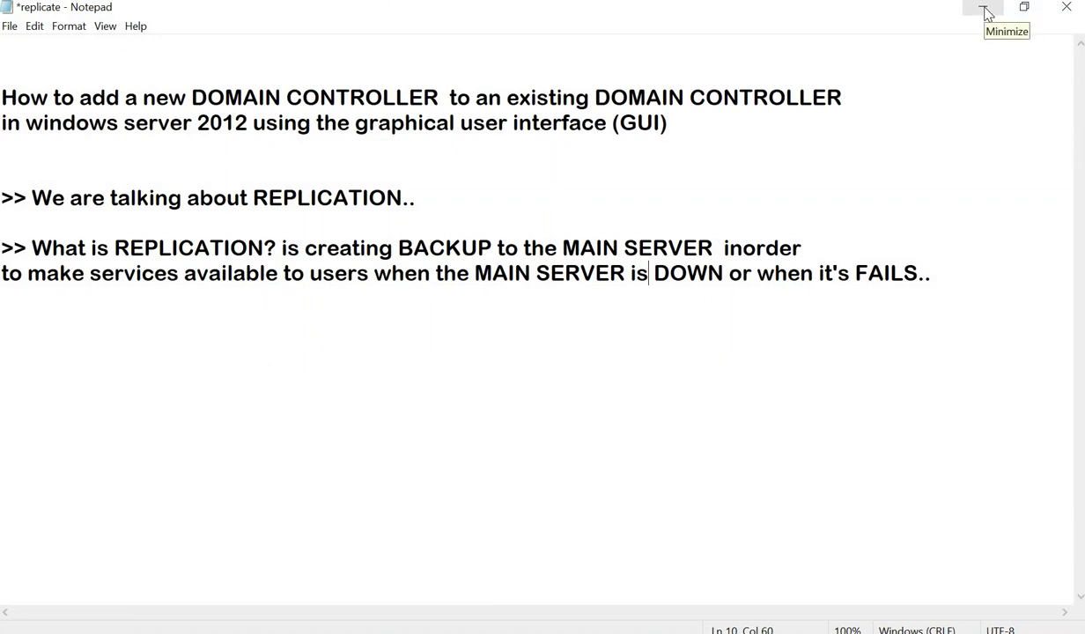
pyautogui.click(984, 9)
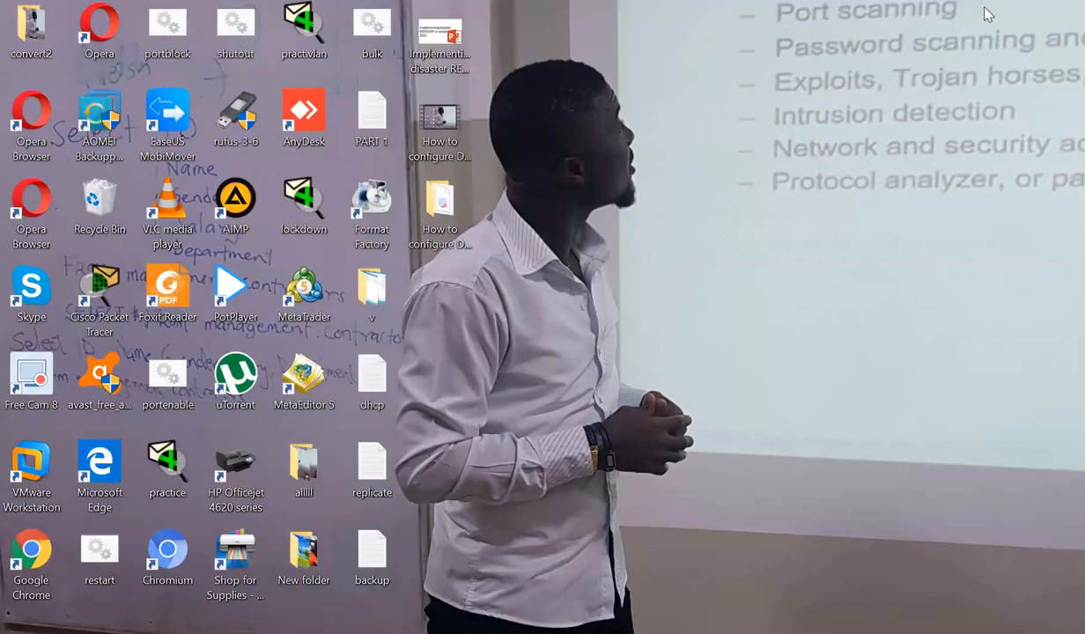